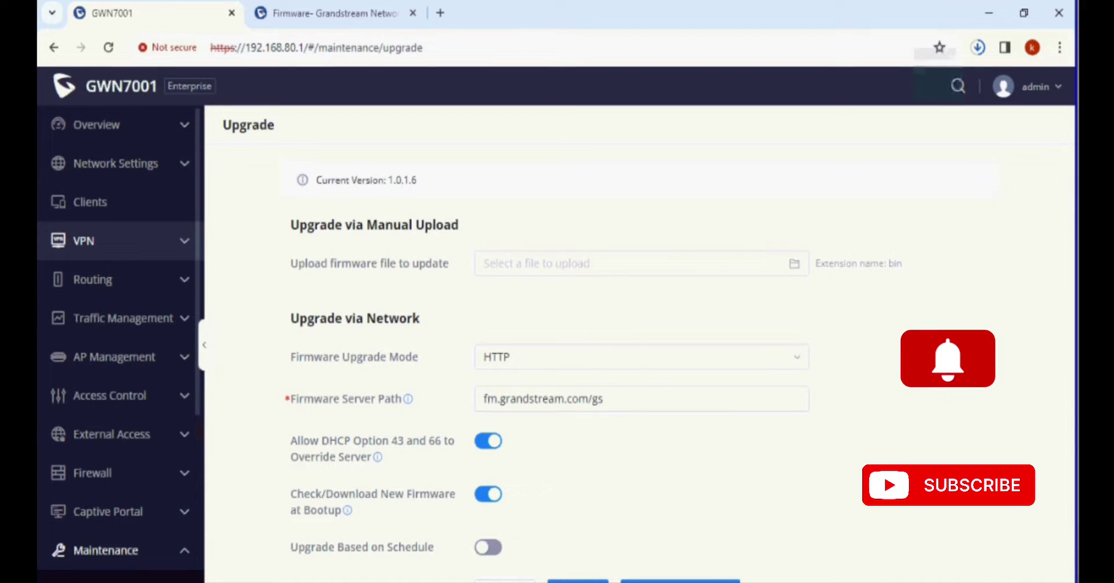
Step: Browse the PPTP, IPSec and L2TP VPN pages, then settle on the OpenVPN® Clients page
{"action": "left_click", "coordinate": [86, 240]}
{"action": "left_click", "coordinate": [87, 281]}
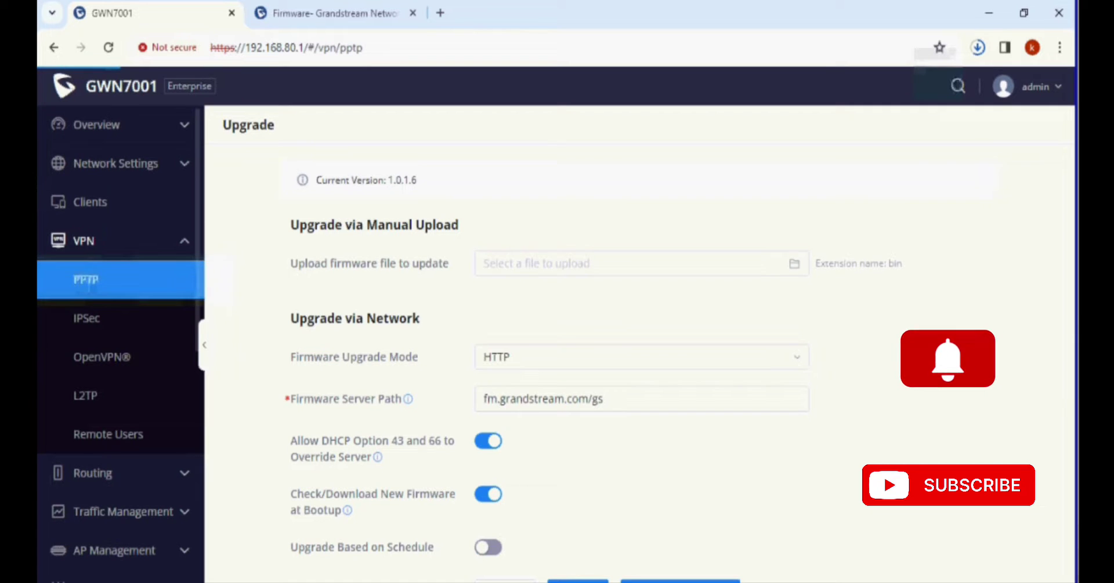
{"action": "left_click", "coordinate": [86, 319]}
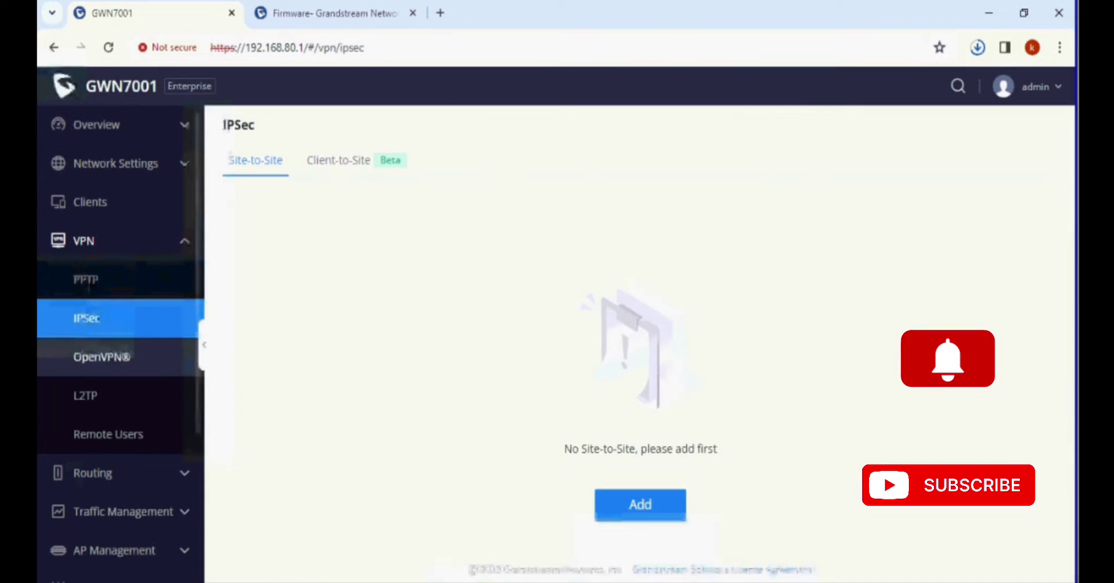
{"action": "left_click", "coordinate": [101, 356]}
{"action": "left_click", "coordinate": [85, 396]}
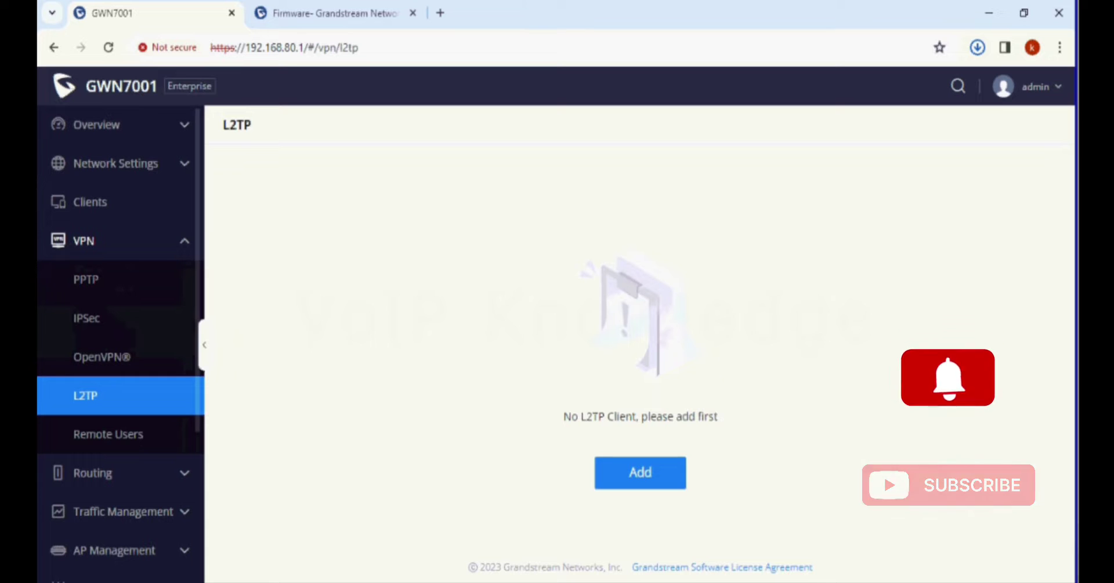
{"action": "left_click", "coordinate": [101, 357]}
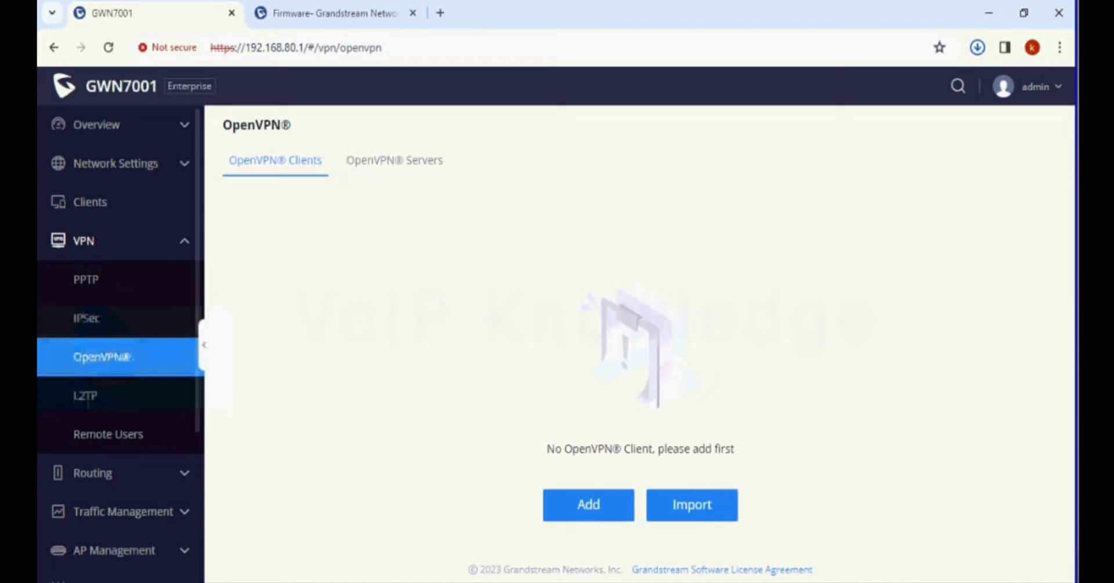
{"action": "left_click", "coordinate": [86, 317]}
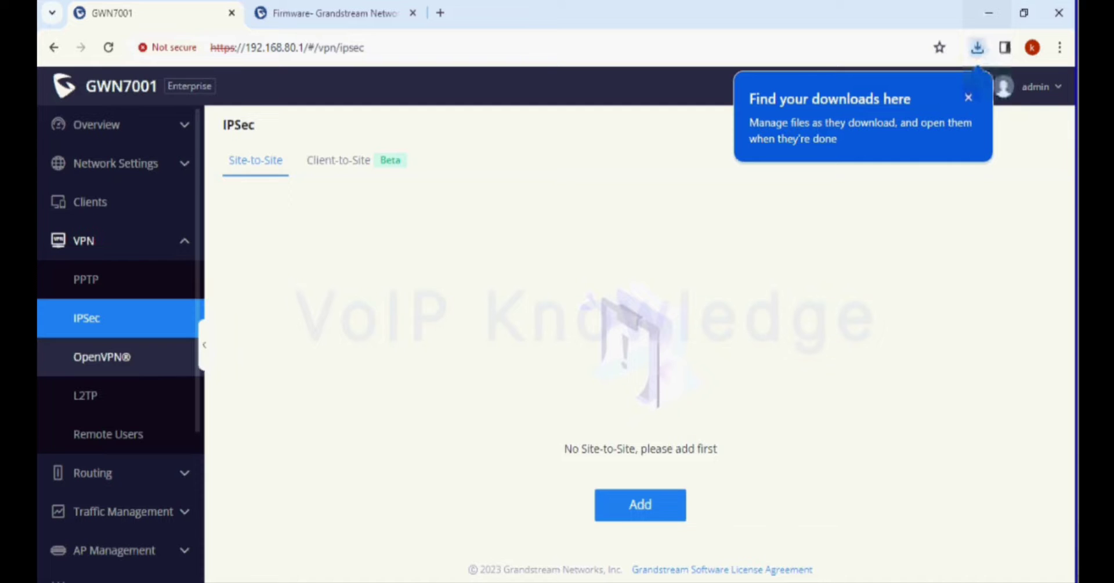
{"action": "left_click", "coordinate": [102, 357]}
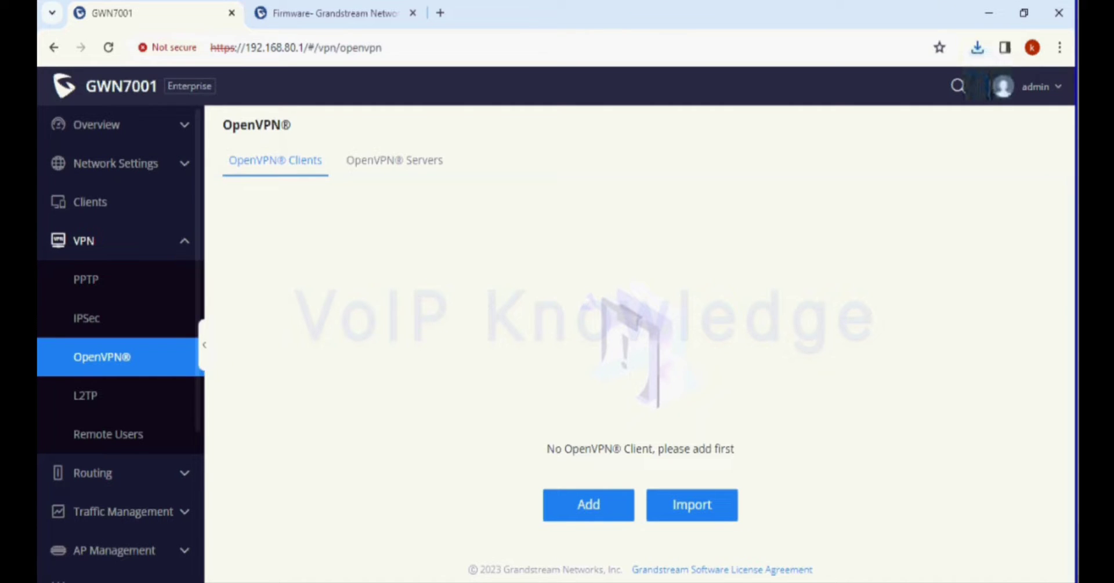
Step: Add a new OpenVPN® server named Server, keeping tataplay (WAN) as its interface
{"action": "left_click", "coordinate": [394, 160]}
{"action": "left_click", "coordinate": [640, 506]}
{"action": "left_click", "coordinate": [640, 177]}
{"action": "type", "text": "Server"}
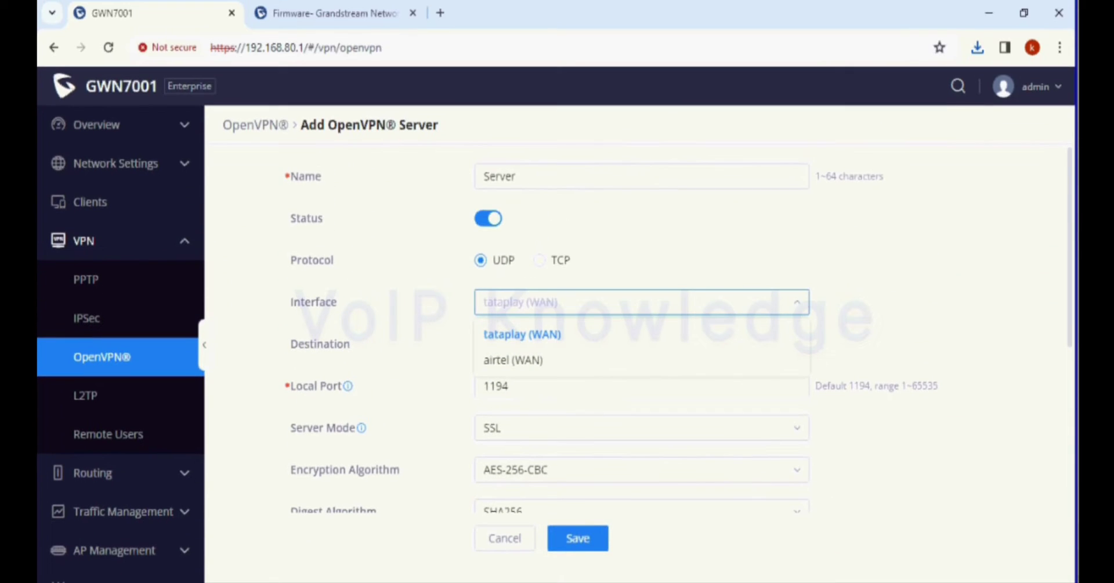
{"action": "key", "text": "Escape"}
Step: Set Default (VLAN) and airtel (WAN) as destinations and allow duplicate client certificates
{"action": "scroll", "coordinate": [638, 348], "scroll_direction": "down", "scroll_amount": 2}
{"action": "left_click", "coordinate": [641, 263]}
{"action": "left_click", "coordinate": [537, 322]}
{"action": "left_click", "coordinate": [530, 348]}
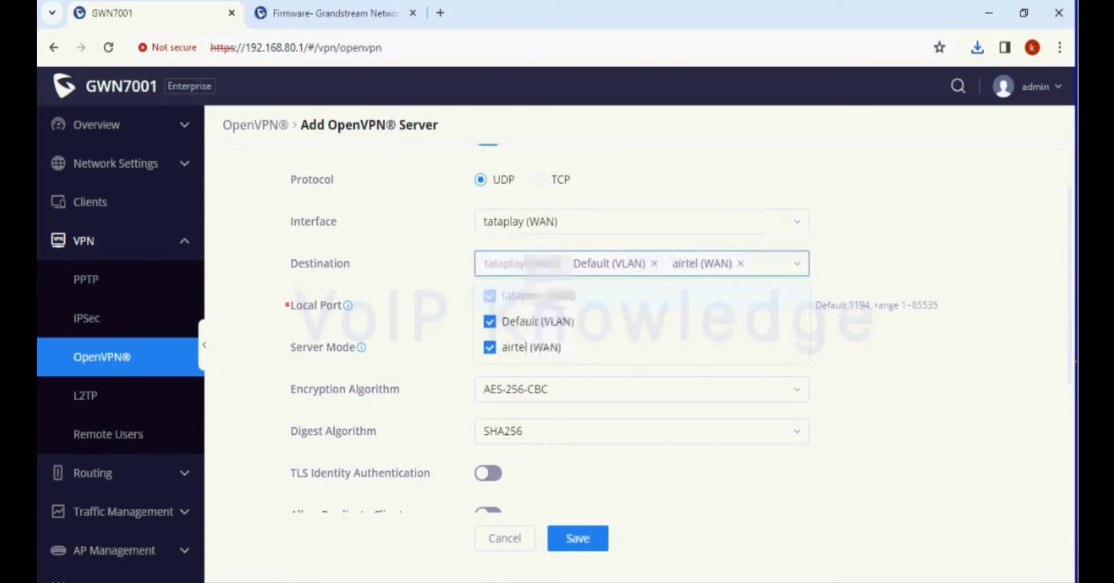
{"action": "scroll", "coordinate": [638, 348], "scroll_direction": "down", "scroll_amount": 2}
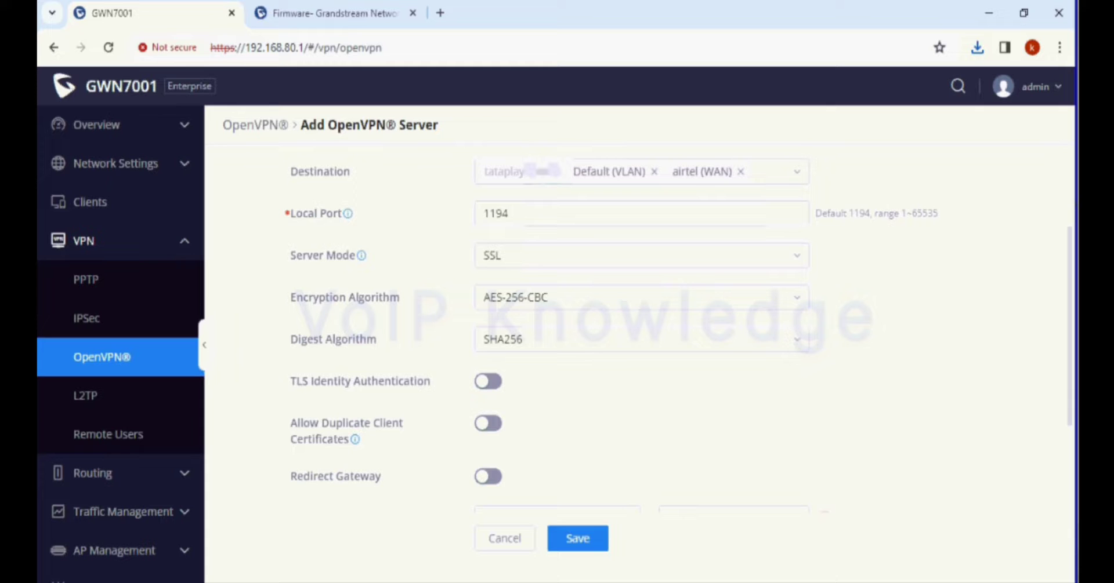
{"action": "scroll", "coordinate": [638, 348], "scroll_direction": "down", "scroll_amount": 1}
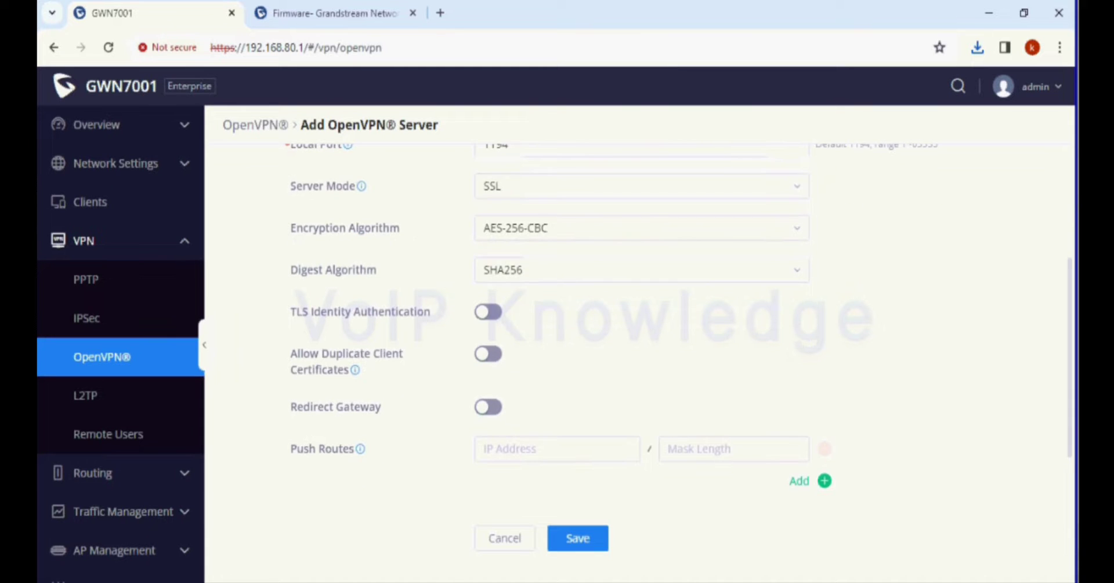
{"action": "scroll", "coordinate": [638, 348], "scroll_direction": "down", "scroll_amount": 1}
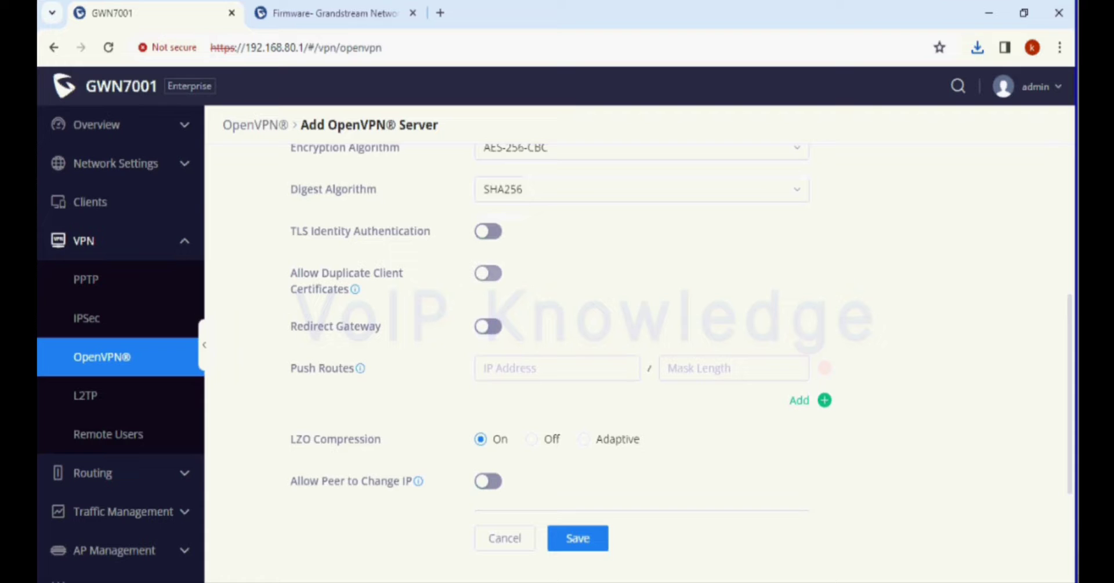
{"action": "left_click", "coordinate": [488, 273]}
Step: Add push routes 192.168.80.0/24 and 10.10.10.0/24
{"action": "scroll", "coordinate": [638, 348], "scroll_direction": "down", "scroll_amount": 1}
{"action": "left_click", "coordinate": [557, 288]}
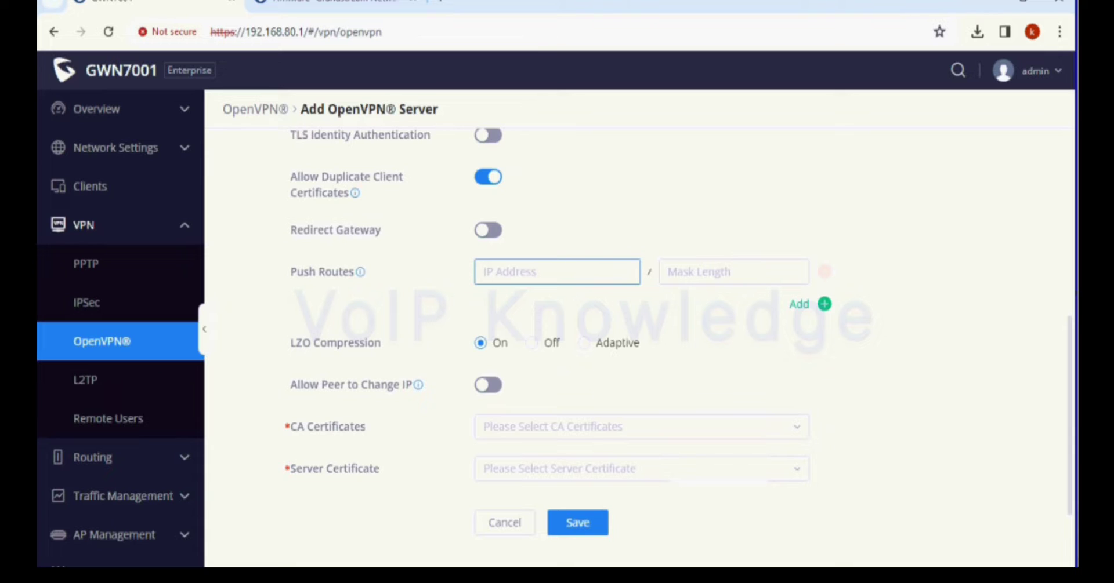
{"action": "type", "text": "192.168.1"}
{"action": "key", "text": "BackSpace"}
{"action": "type", "text": "80.0"}
{"action": "key", "text": "Tab"}
{"action": "type", "text": "24"}
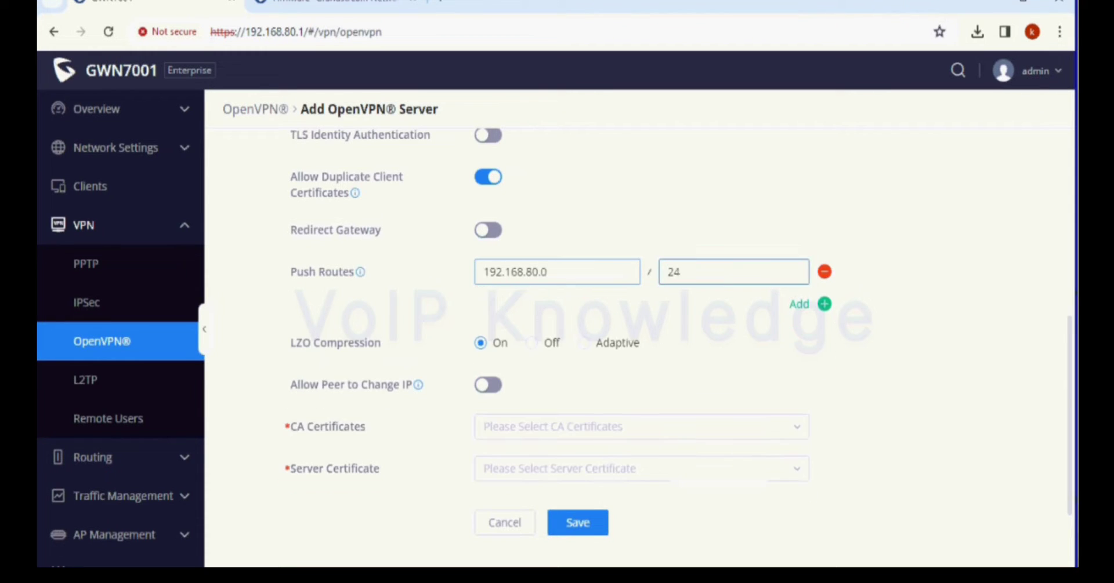
{"action": "left_click", "coordinate": [824, 304]}
{"action": "left_click", "coordinate": [557, 307]}
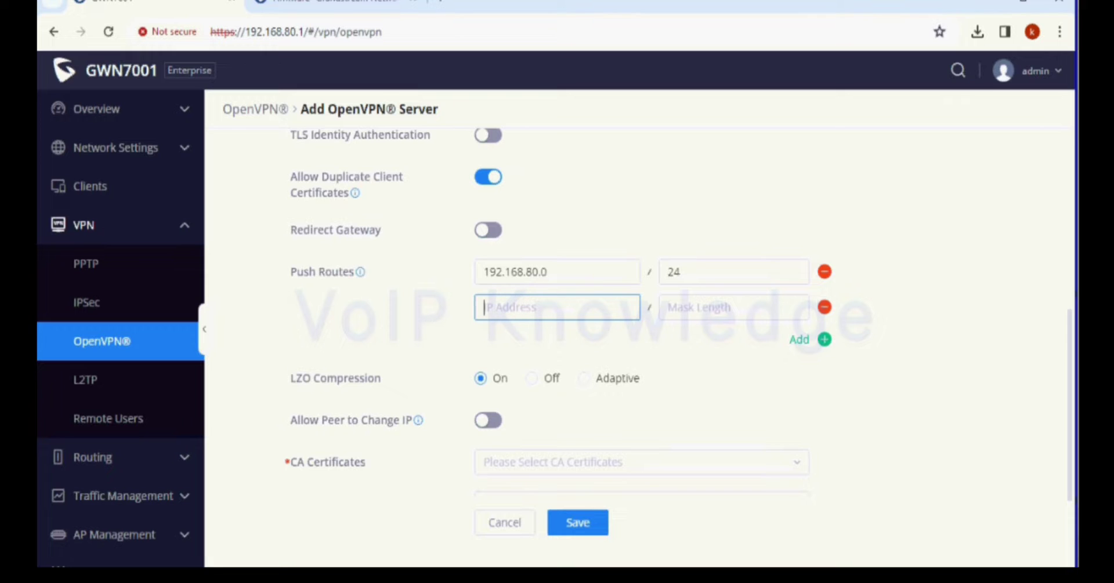
{"action": "type", "text": "10.10.10.0"}
{"action": "left_click", "coordinate": [733, 307]}
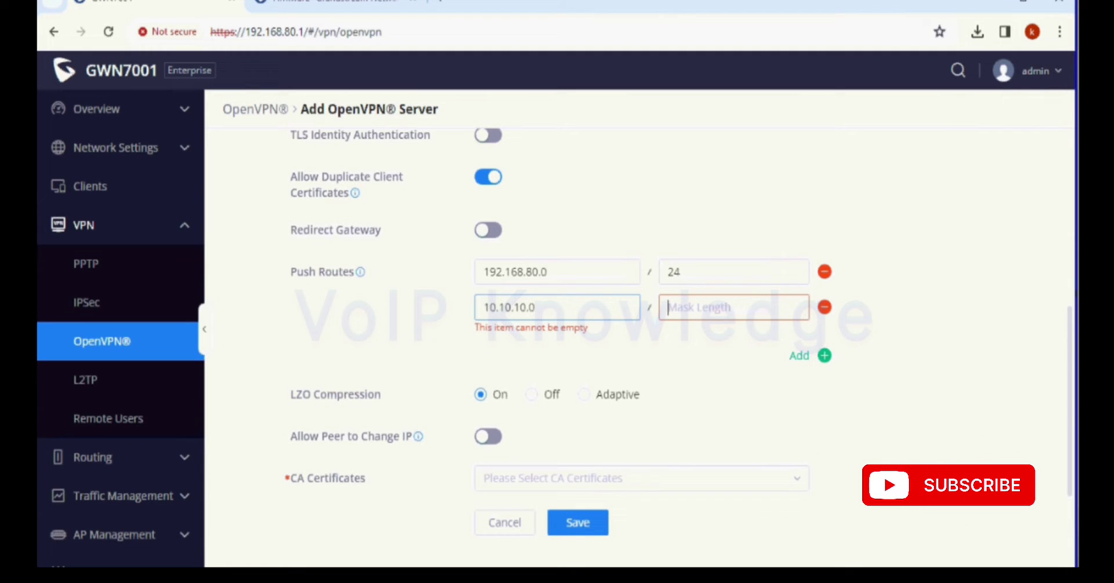
{"action": "key", "text": "shift+Tab"}
{"action": "key", "text": "ctrl+c"}
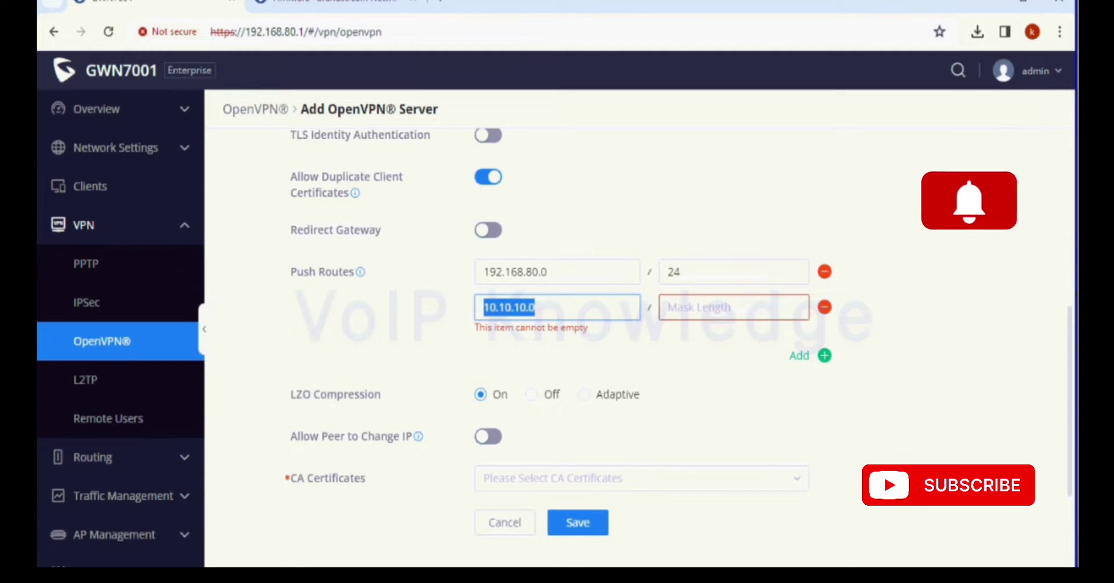
{"action": "key", "text": "Tab"}
{"action": "type", "text": "24"}
Step: Set the IPv4 tunnel network to 10.10.10.0/24
{"action": "scroll", "coordinate": [638, 403], "scroll_direction": "down", "scroll_amount": 2}
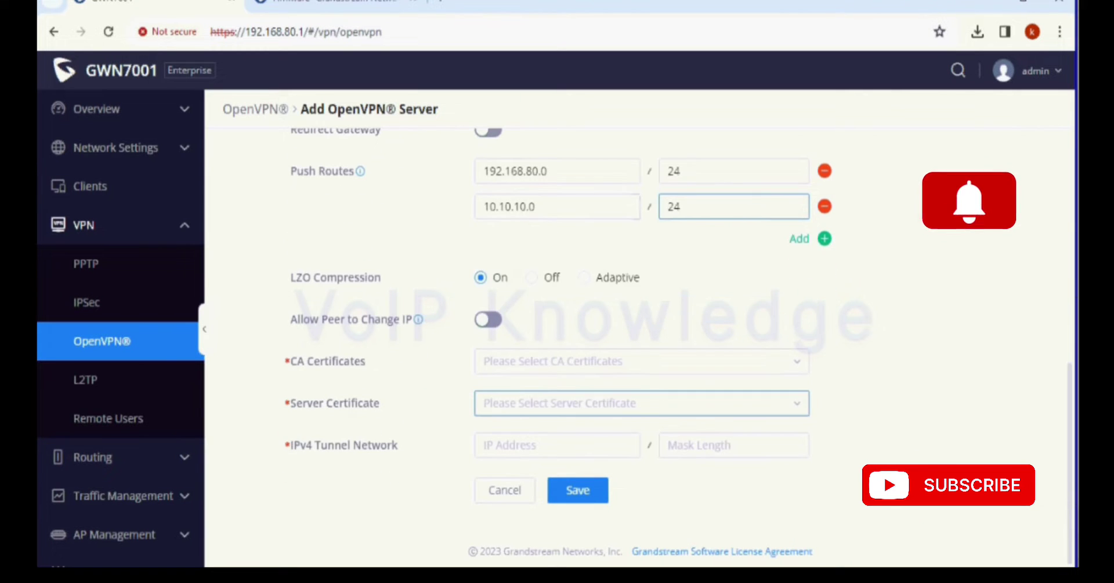
{"action": "left_click", "coordinate": [557, 446]}
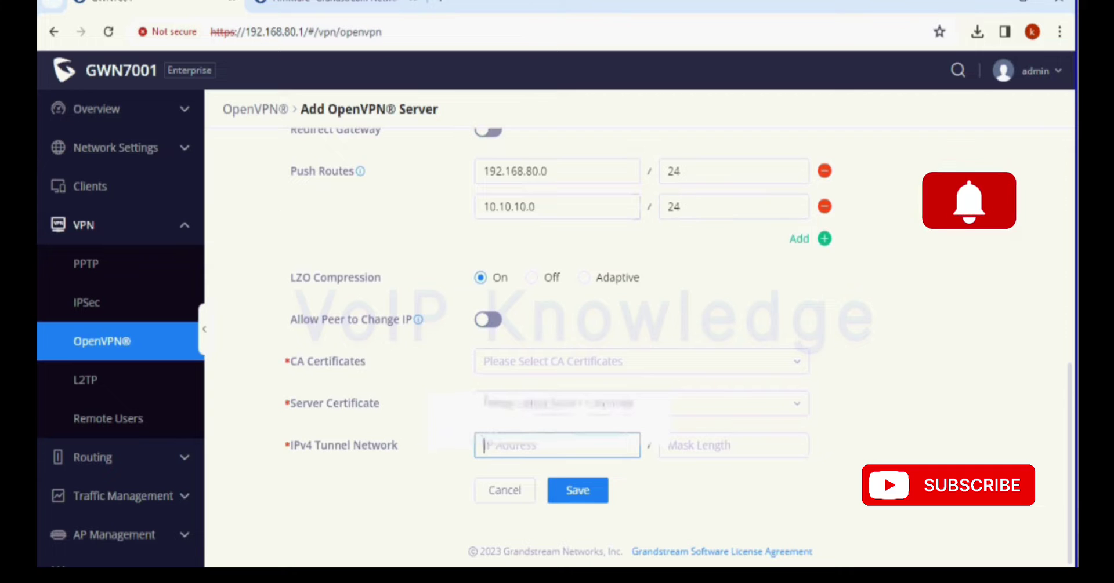
{"action": "key", "text": "ctrl+v"}
{"action": "key", "text": "Tab"}
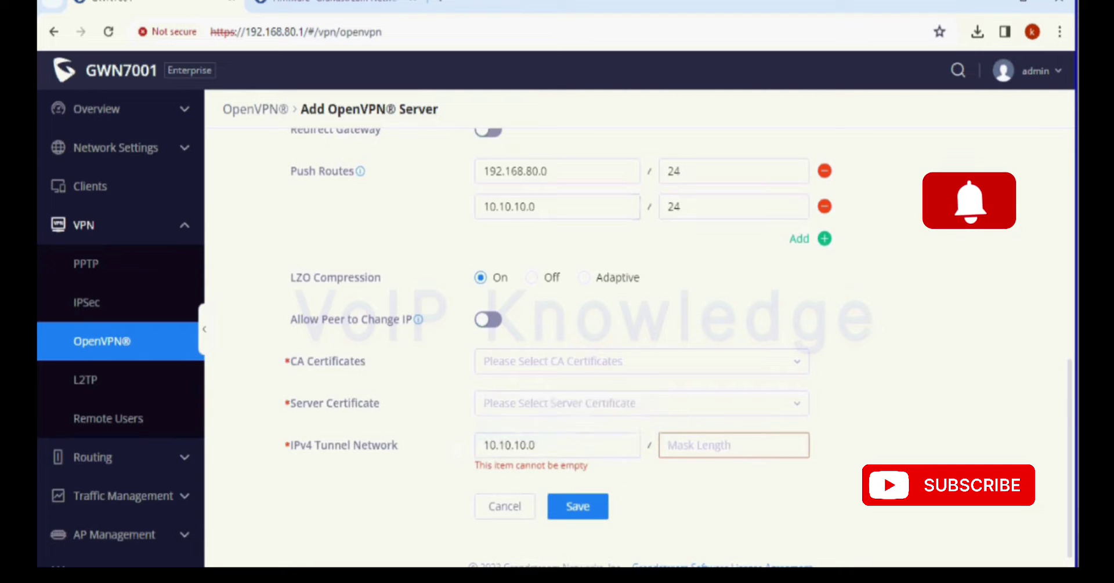
{"action": "type", "text": "24"}
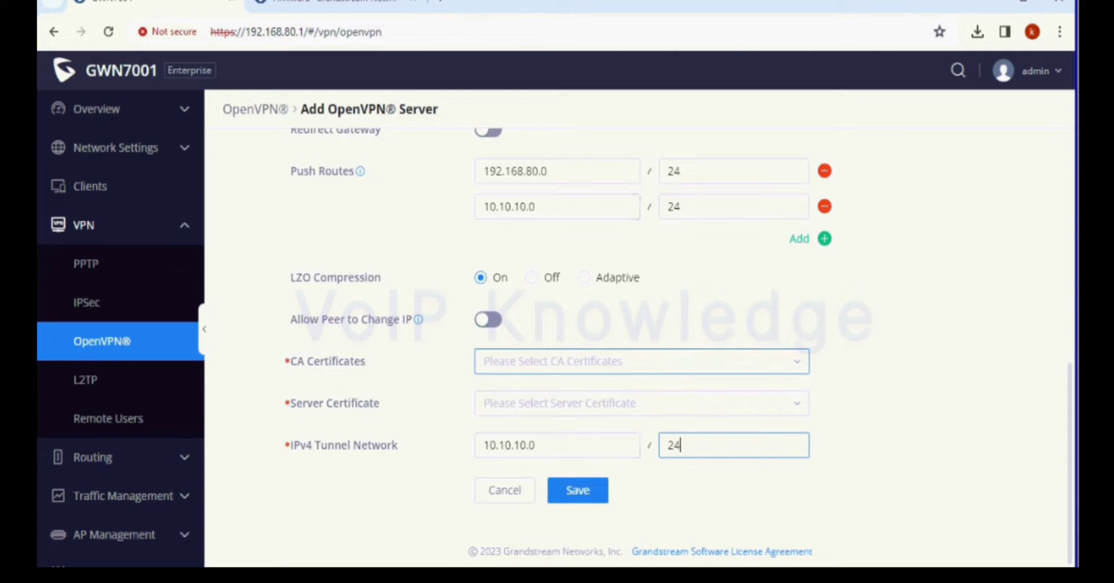
{"action": "left_click", "coordinate": [641, 361]}
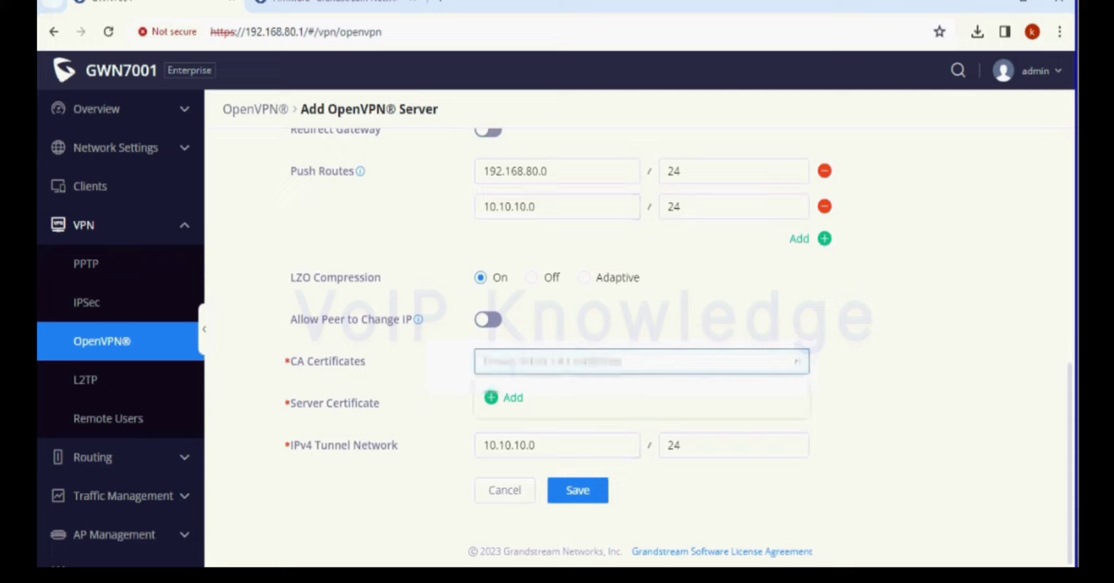
Step: Start a new CA certificate named CA with SHA256, 999999-day expiry and United States of America
{"action": "left_click", "coordinate": [506, 397]}
{"action": "left_click", "coordinate": [641, 161]}
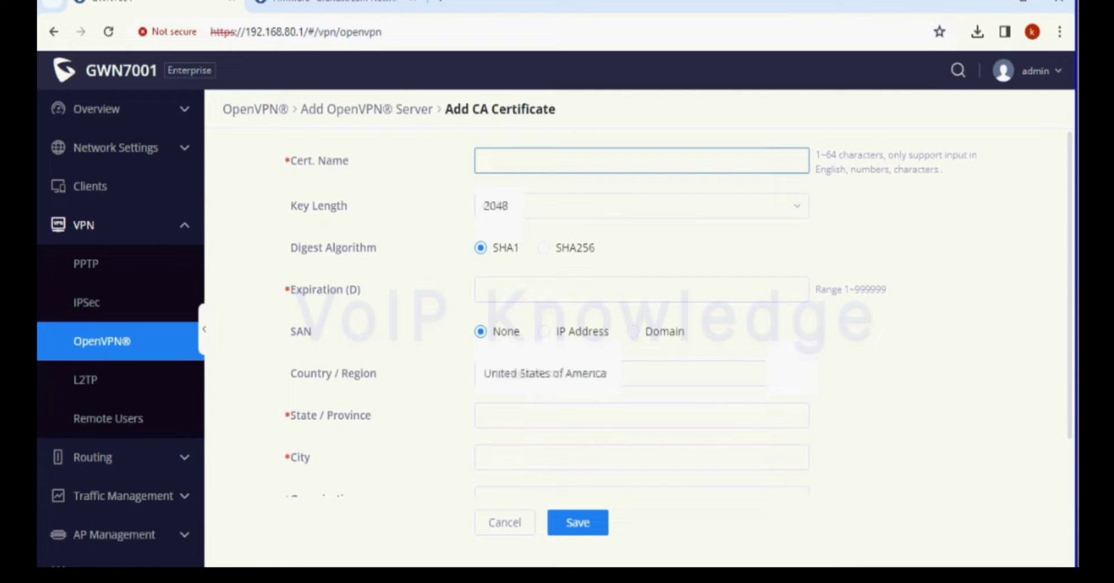
{"action": "type", "text": "CA"}
{"action": "left_click", "coordinate": [544, 247]}
{"action": "left_click", "coordinate": [640, 290]}
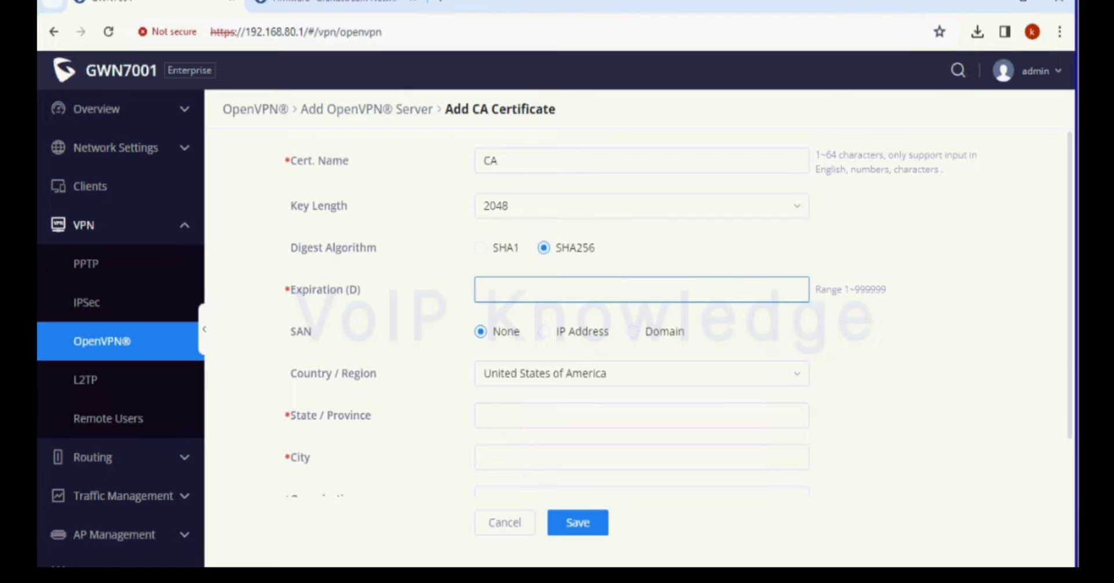
{"action": "type", "text": "9999999"}
{"action": "left_click", "coordinate": [641, 373]}
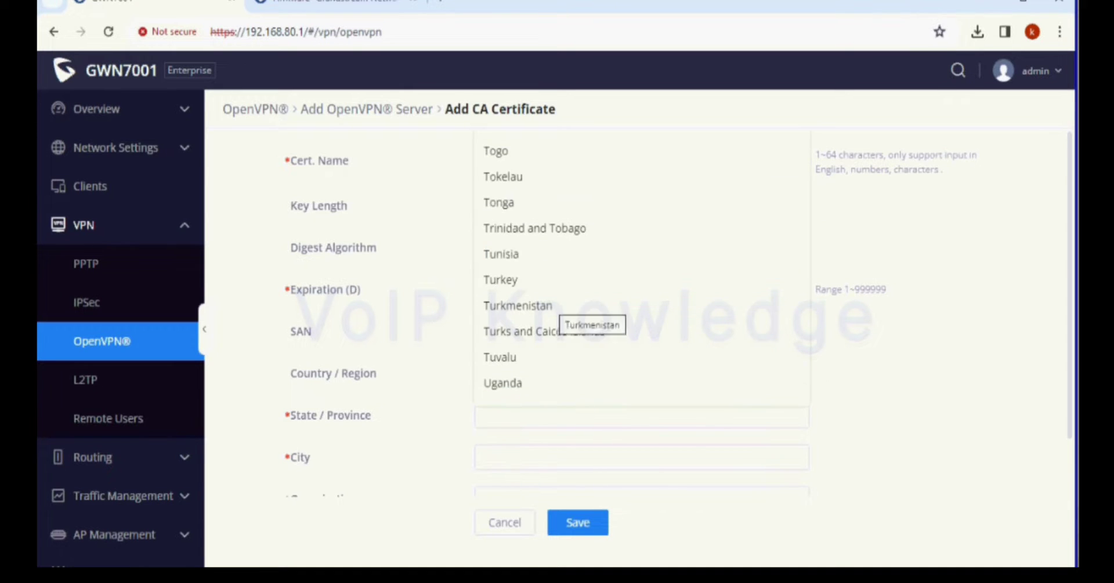
{"action": "key", "text": "Escape"}
{"action": "left_click", "coordinate": [641, 373]}
{"action": "left_click", "coordinate": [545, 390]}
Step: Fill the CA certificate's state, city, organization and e-mail, correct the expiration, and save it
{"action": "left_click", "coordinate": [640, 416]}
{"action": "type", "text": "dfghj"}
{"action": "key", "text": "Tab"}
{"action": "type", "text": "dfghjkl"}
{"action": "key", "text": "Tab"}
{"action": "type", "text": "fghjkl"}
{"action": "key", "text": "Tab"}
{"action": "type", "text": "fghjkl"}
{"action": "key", "text": "Tab"}
{"action": "type", "text": "test@gmail.com"}
{"action": "left_click", "coordinate": [520, 152]}
{"action": "key", "text": "BackSpace"}
{"action": "left_click", "coordinate": [558, 491]}
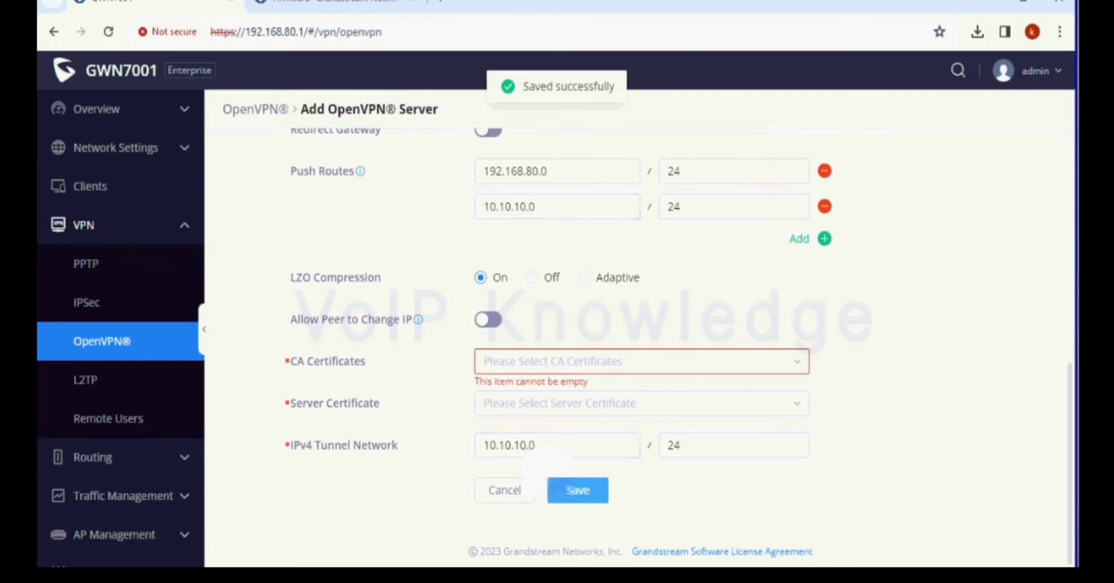
Step: Select the CA certificate and start a server certificate named Server with SHA256 and 999999-day expiry
{"action": "left_click", "coordinate": [580, 360]}
{"action": "left_click", "coordinate": [490, 390]}
{"action": "left_click", "coordinate": [580, 399]}
{"action": "left_click", "coordinate": [509, 437]}
{"action": "left_click", "coordinate": [640, 160]}
{"action": "type", "text": "Server"}
{"action": "left_click", "coordinate": [543, 332]}
{"action": "left_click", "coordinate": [580, 374]}
{"action": "type", "text": "999999"}
{"action": "scroll", "coordinate": [580, 373], "scroll_direction": "down", "scroll_amount": 4}
Step: Fill the server certificate's state, city, organizational unit and e-mail, and submit it
{"action": "left_click", "coordinate": [580, 277]}
{"action": "type", "text": "dfghjkl"}
{"action": "key", "text": "Tab"}
{"action": "type", "text": "fghjkl"}
{"action": "key", "text": "Tab"}
{"action": "type", "text": "fghjkl"}
{"action": "key", "text": "Tab"}
{"action": "key", "text": "Tab"}
{"action": "left_click", "coordinate": [641, 403]}
{"action": "type", "text": "dfghjkl"}
{"action": "key", "text": "Tab"}
{"action": "type", "text": "tet"}
{"action": "key", "text": "BackSpace"}
{"action": "type", "text": "st@gmail.com"}
{"action": "key", "text": "Return"}
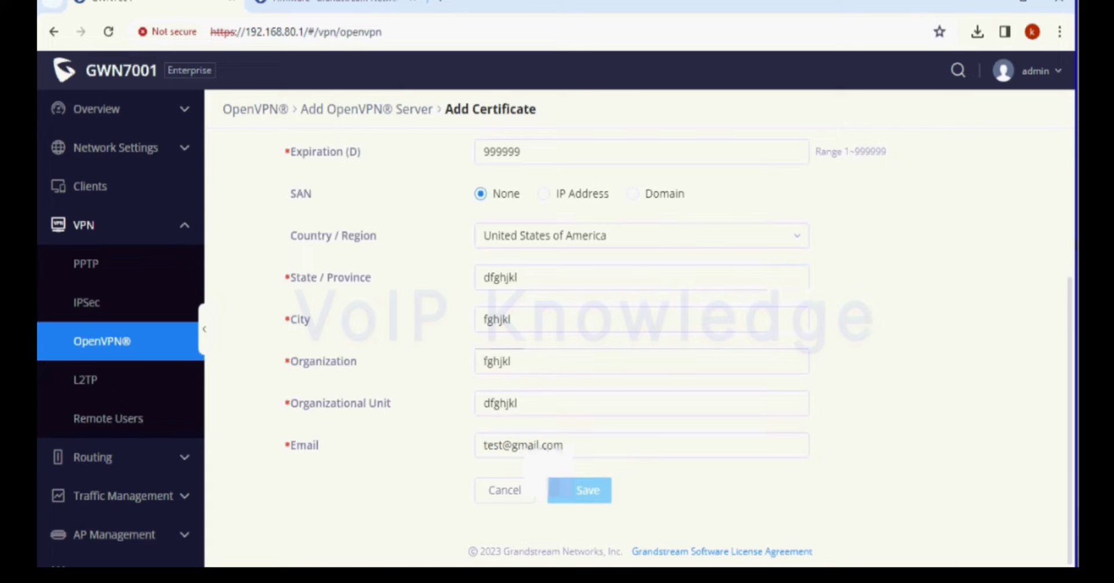
Step: Save the OpenVPN® server and start a new remote user named Client
{"action": "left_click", "coordinate": [574, 490]}
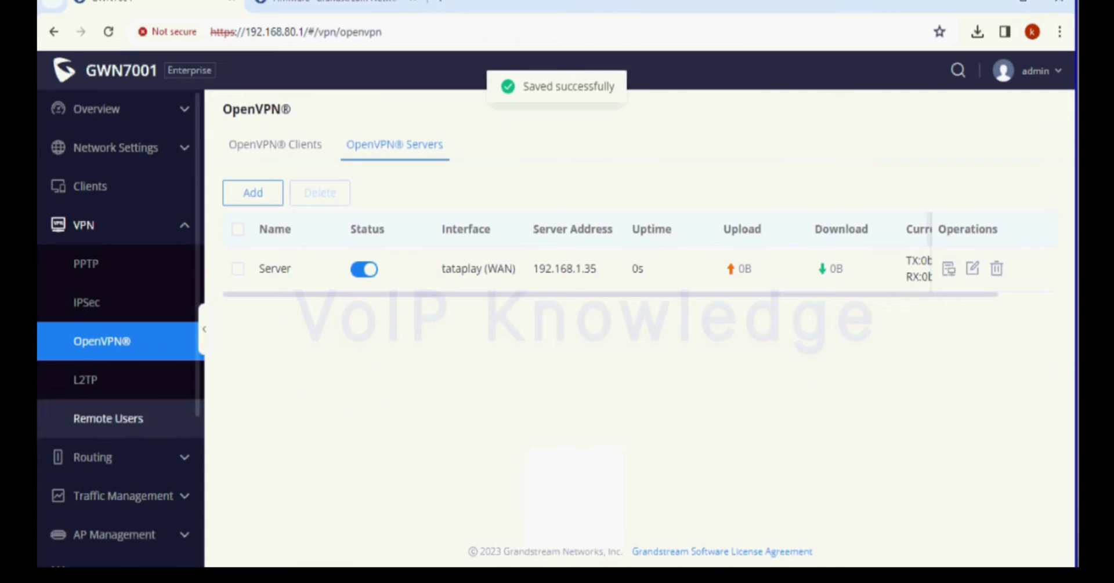
{"action": "left_click", "coordinate": [108, 418]}
{"action": "left_click", "coordinate": [640, 457]}
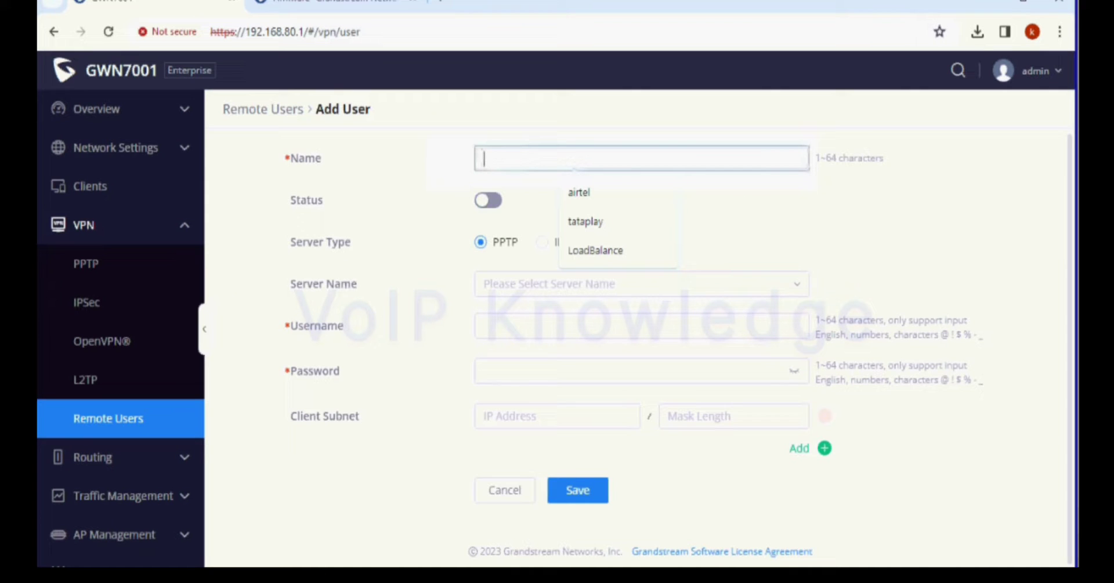
{"action": "type", "text": "Client"}
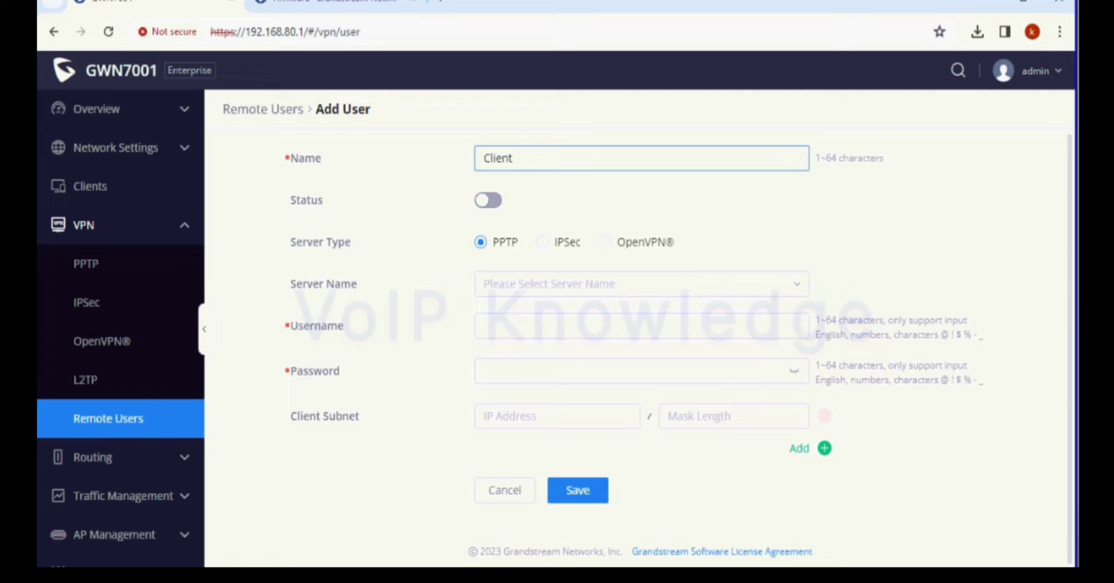
Step: Enable the user as an OpenVPN® user on Server with its username and password
{"action": "left_click", "coordinate": [488, 200]}
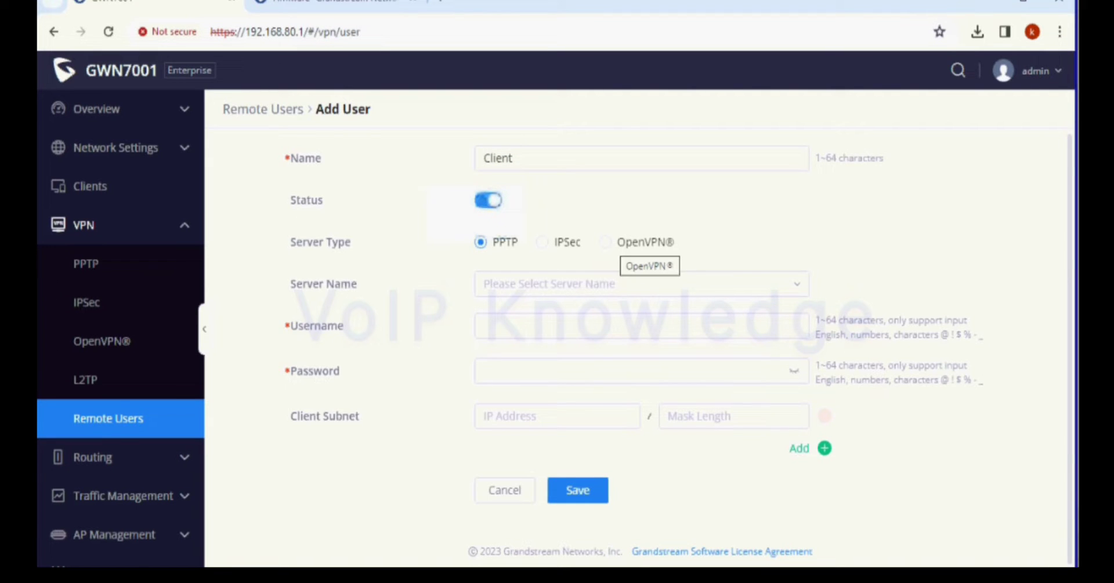
{"action": "left_click", "coordinate": [643, 242]}
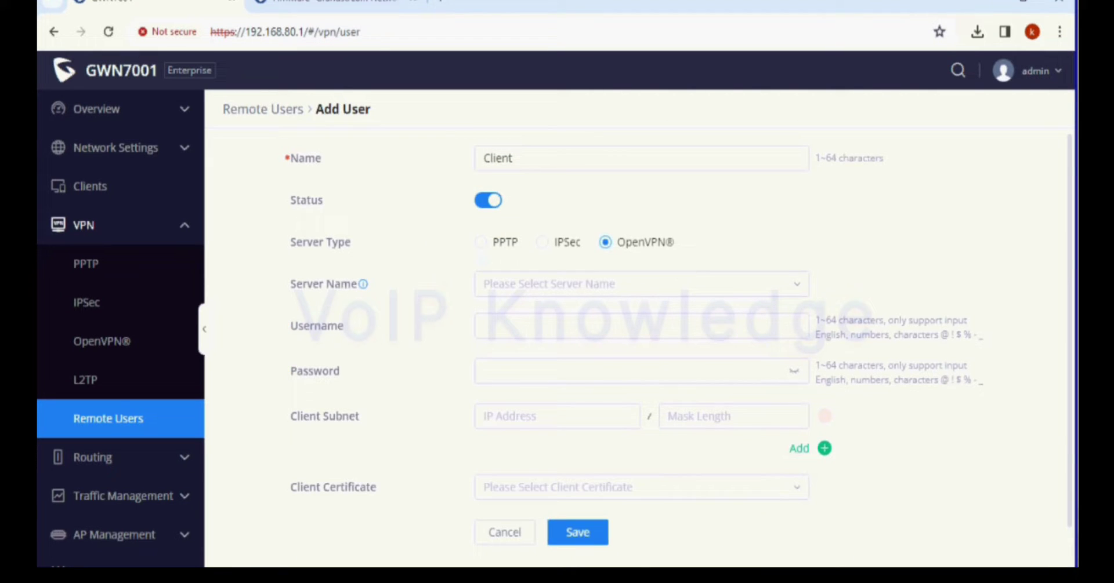
{"action": "left_click", "coordinate": [641, 283]}
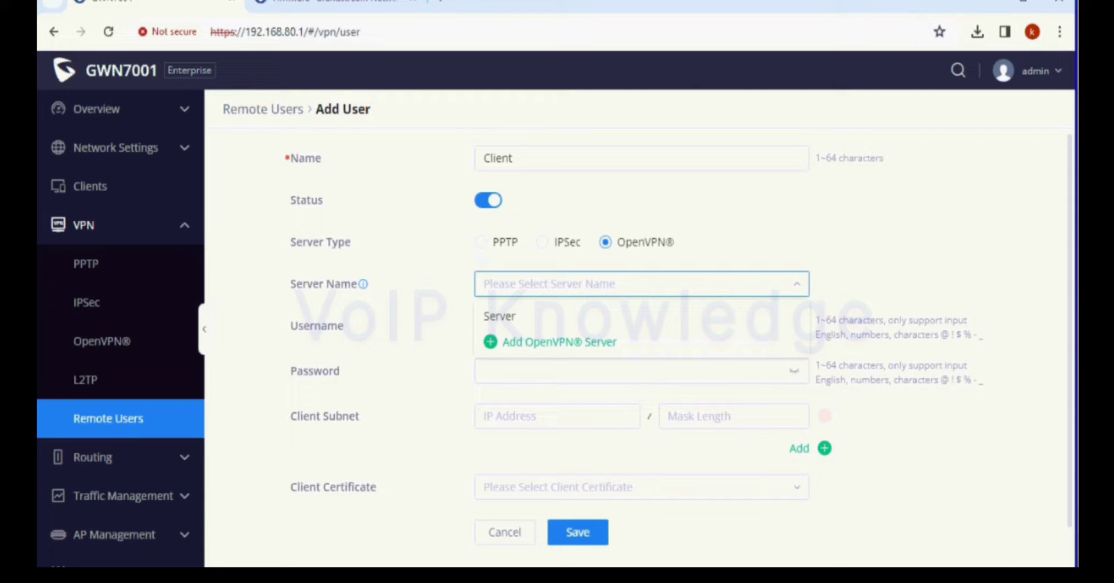
{"action": "left_click", "coordinate": [499, 316]}
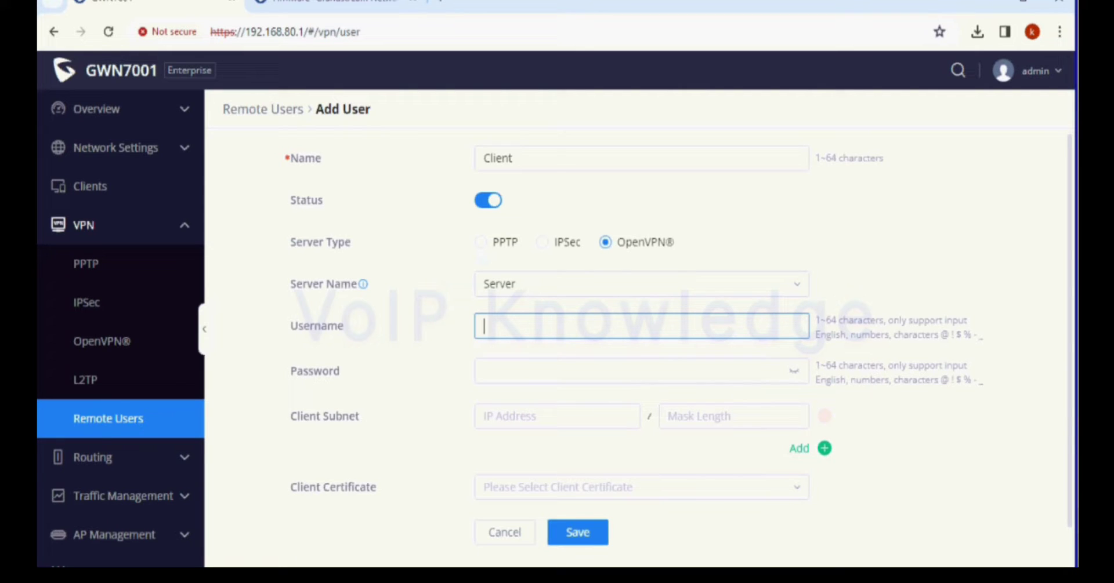
{"action": "type", "text": "User1"}
{"action": "key", "text": "Tab"}
{"action": "type", "text": "password1"}
{"action": "key", "text": "Tab"}
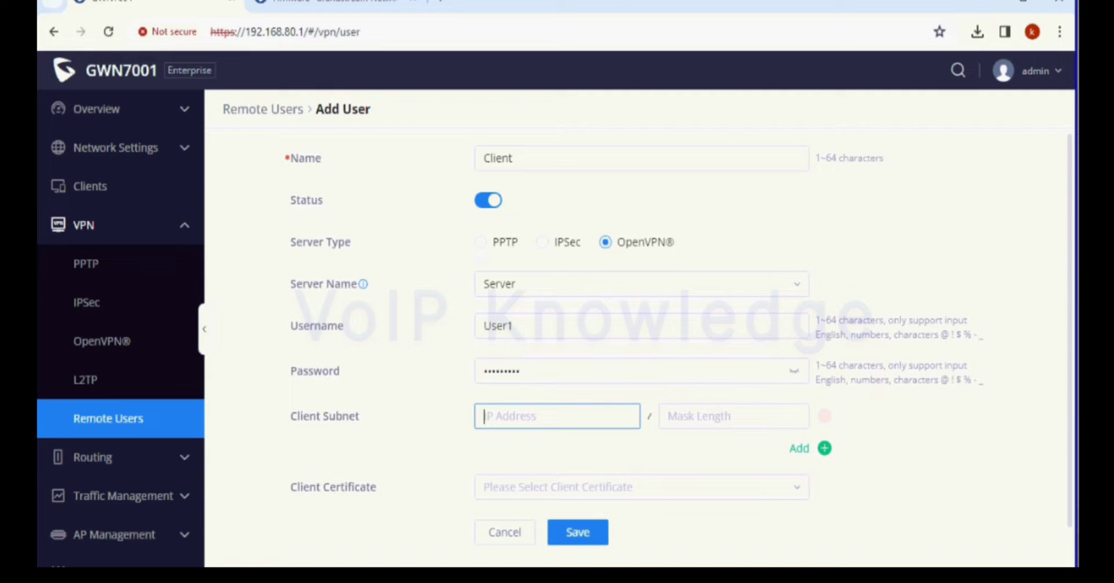
Step: Create a new client certificate named Client with SHA256 and 999999-day expiry
{"action": "left_click", "coordinate": [640, 488]}
{"action": "left_click", "coordinate": [511, 480]}
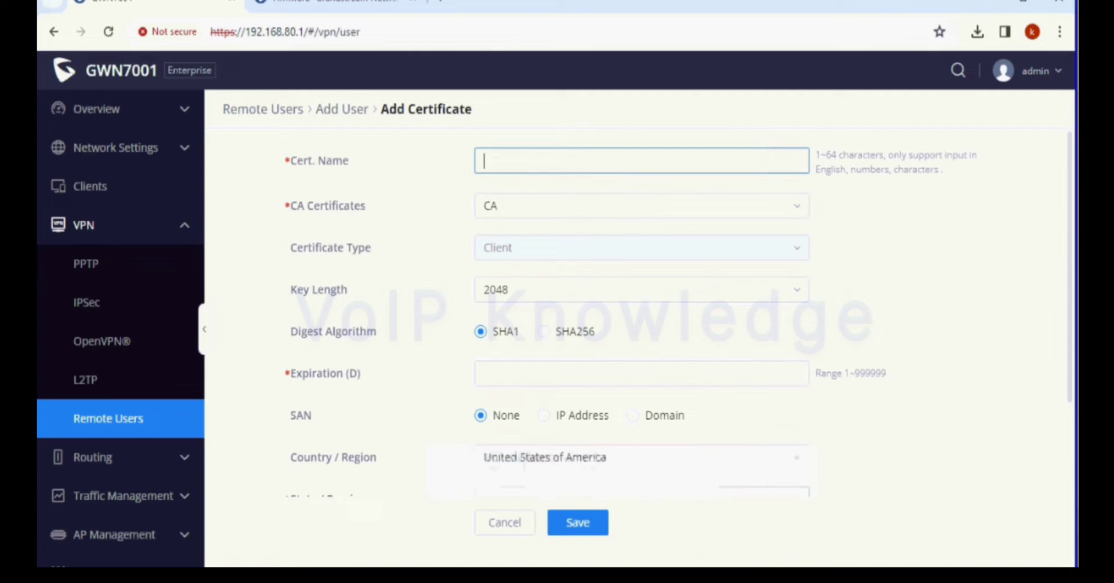
{"action": "type", "text": "Client"}
{"action": "key", "text": "Tab"}
{"action": "left_click", "coordinate": [543, 332]}
{"action": "left_click", "coordinate": [641, 374]}
{"action": "type", "text": "9999"}
{"action": "key", "text": "Tab"}
{"action": "key", "text": "Tab"}
{"action": "key", "text": "Tab"}
Step: Fill the client certificate's details and e-mail, save it, then save the remote user
{"action": "type", "text": "dfghjk"}
{"action": "key", "text": "Tab"}
{"action": "type", "text": "lcvbhjk"}
{"action": "key", "text": "Tab"}
{"action": "type", "text": "ldfghjk"}
{"action": "key", "text": "Tab"}
{"action": "type", "text": "fghjktest@gmail.com"}
{"action": "key", "text": "Return"}
{"action": "left_click", "coordinate": [579, 489]}
{"action": "scroll", "coordinate": [116, 432], "scroll_direction": "down", "scroll_amount": 4}
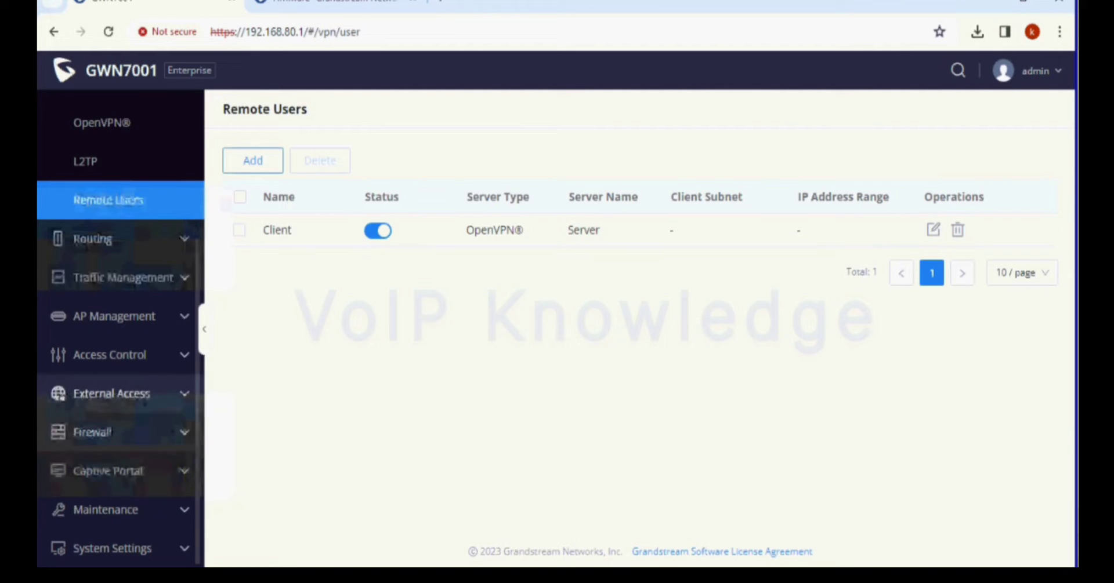
Step: Export the CA certificate and the Client certificate from System Settings > Certificates
{"action": "left_click", "coordinate": [112, 549]}
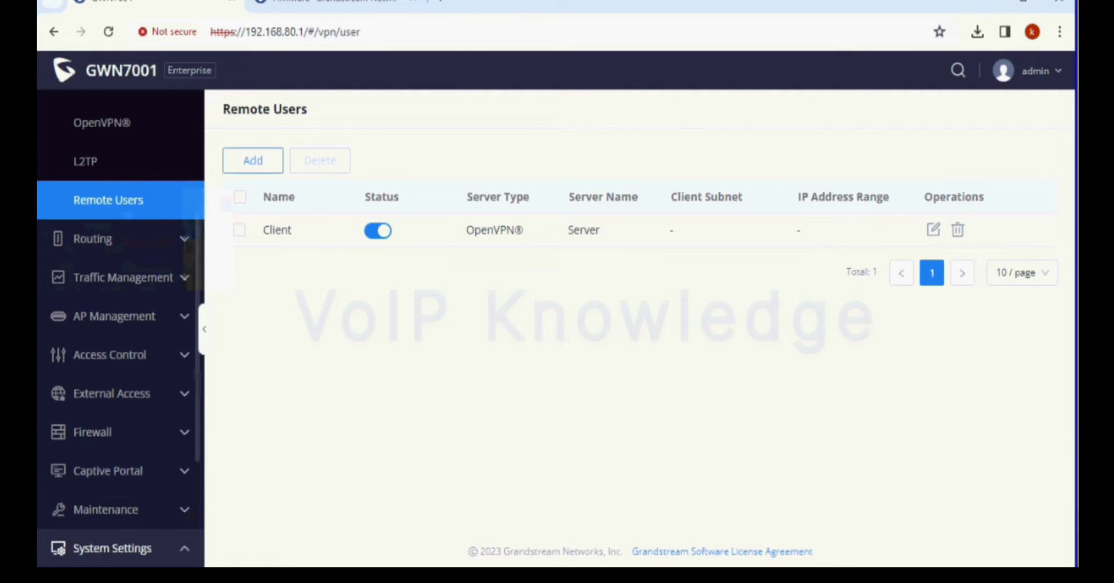
{"action": "scroll", "coordinate": [110, 511], "scroll_direction": "down", "scroll_amount": 3}
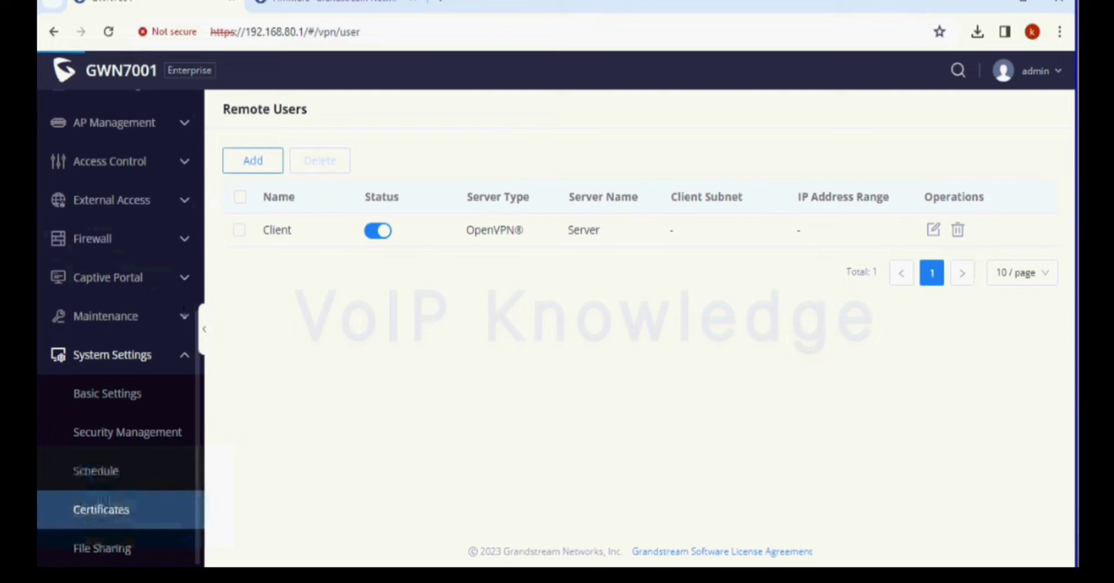
{"action": "left_click", "coordinate": [101, 510]}
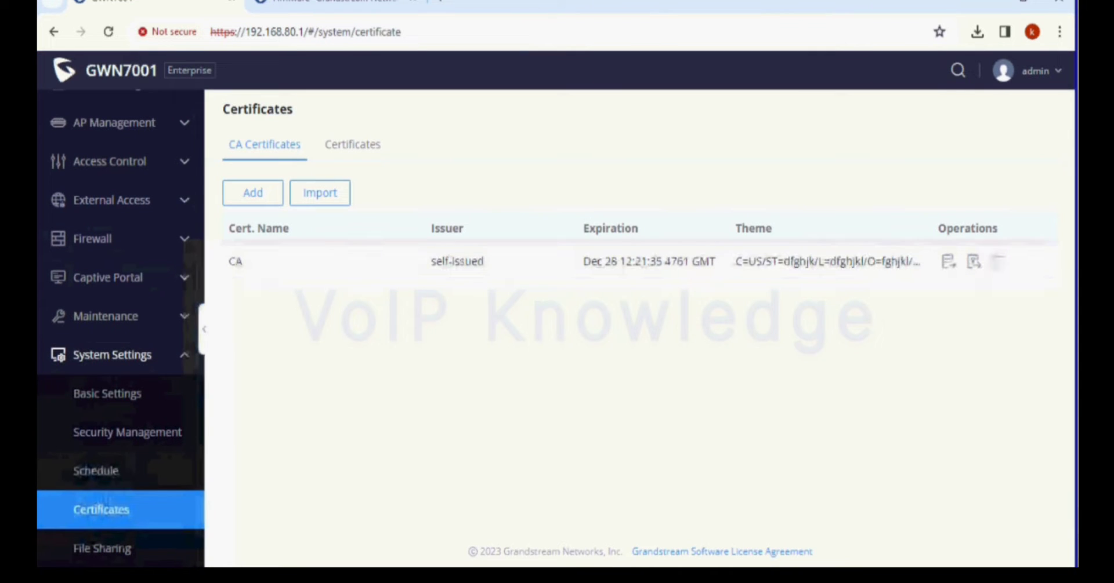
{"action": "left_click", "coordinate": [949, 262]}
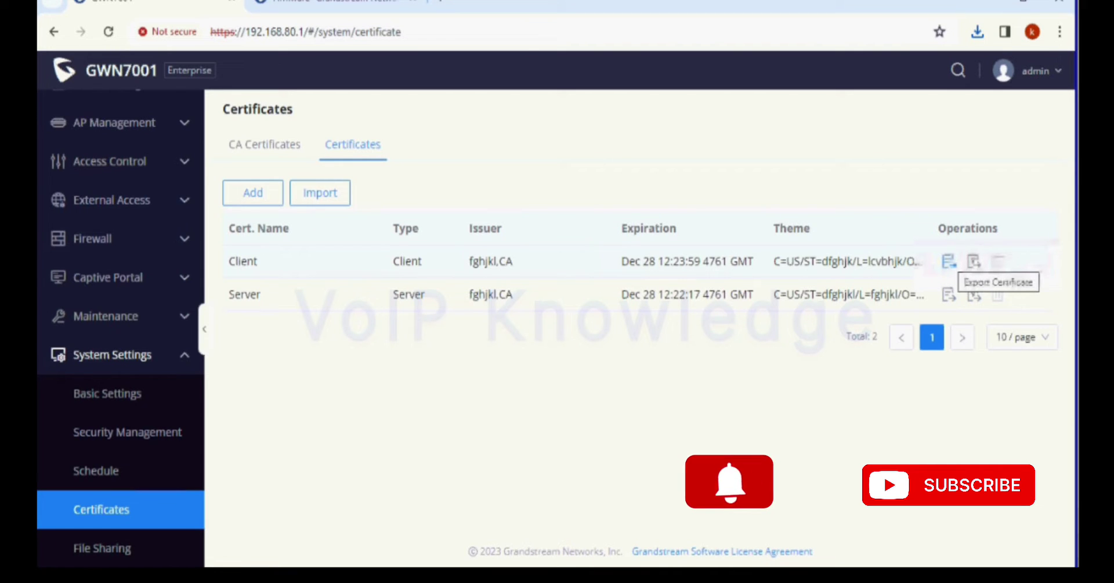
{"action": "left_click", "coordinate": [973, 262]}
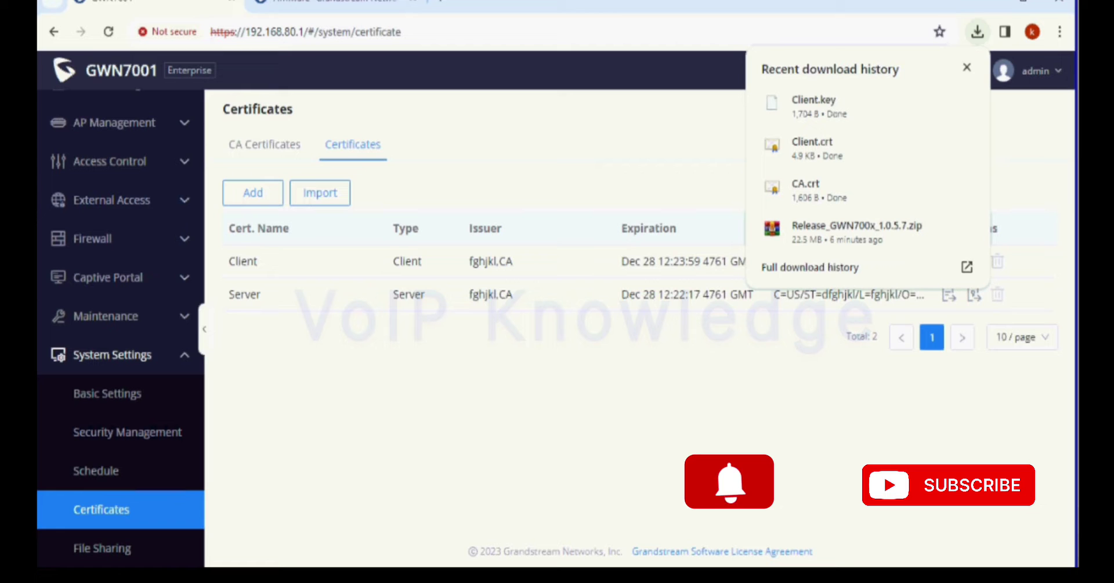
{"action": "mouse_move", "coordinate": [936, 228]}
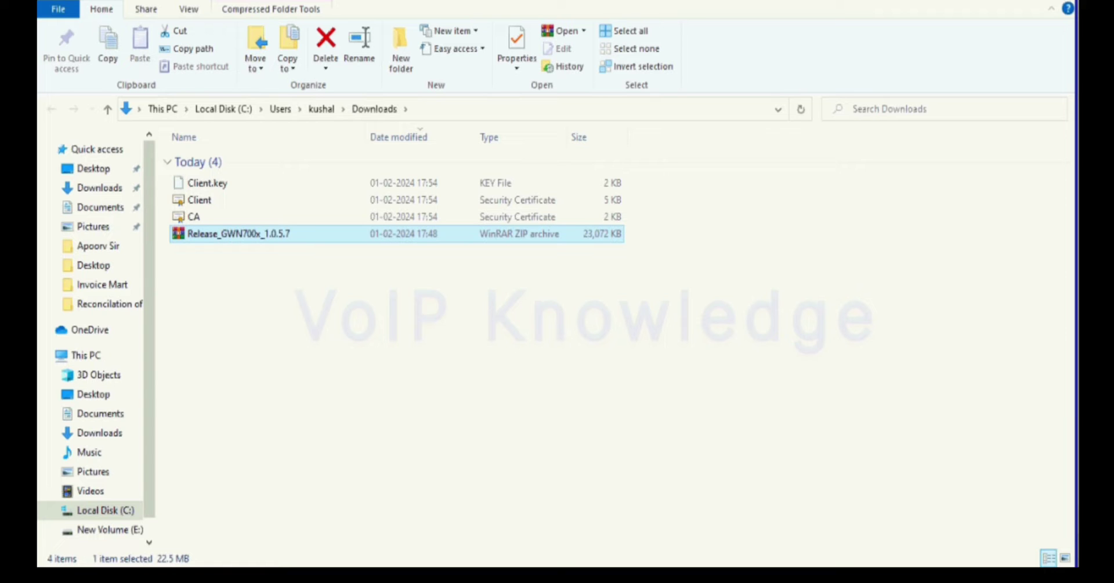
Step: Extract Release_GWN700x_1.0.5.7 zip into Downloads, select gwn700xfw.bin, and return to the browser
{"action": "key", "text": "shift+F10"}
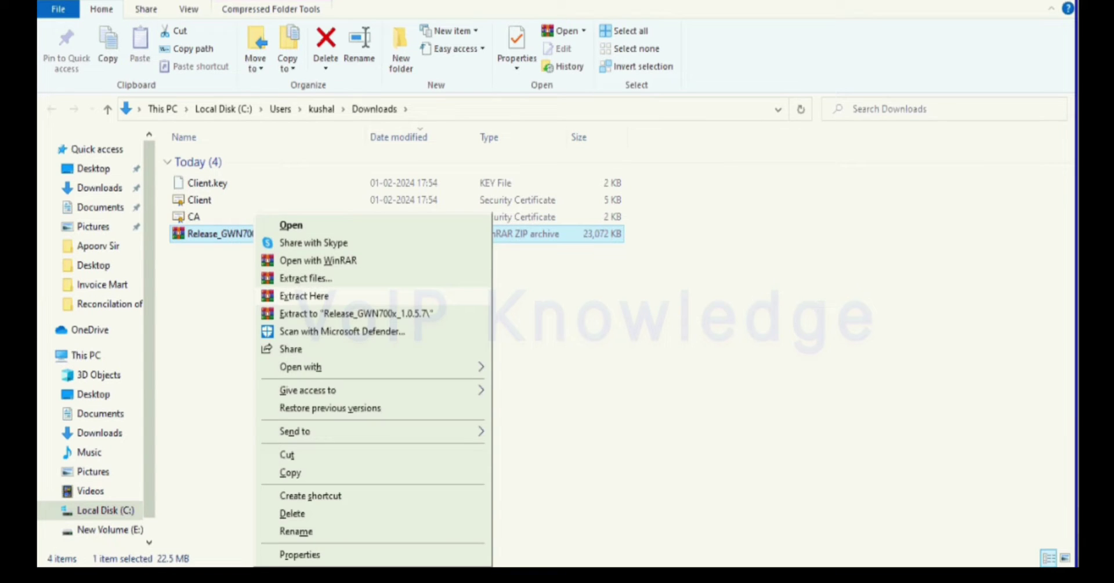
{"action": "key", "text": "Return"}
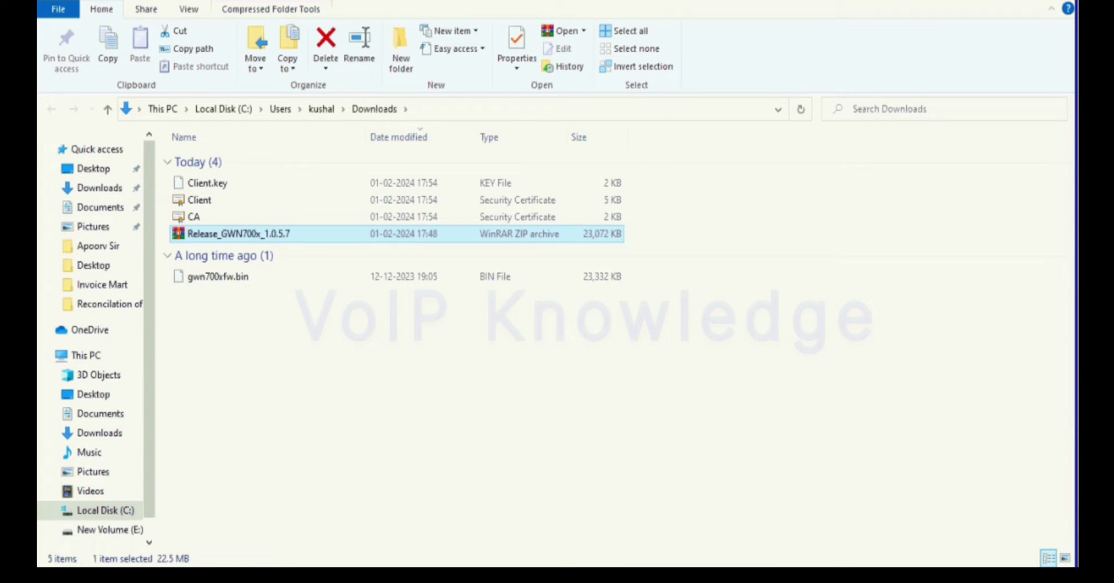
{"action": "left_click", "coordinate": [218, 277]}
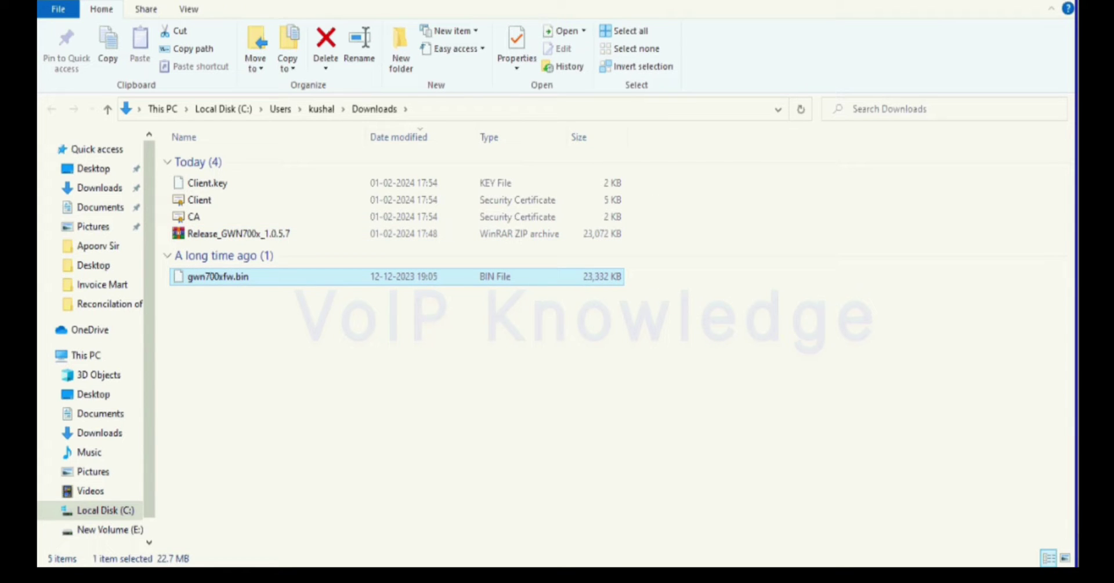
{"action": "key", "text": "alt+d"}
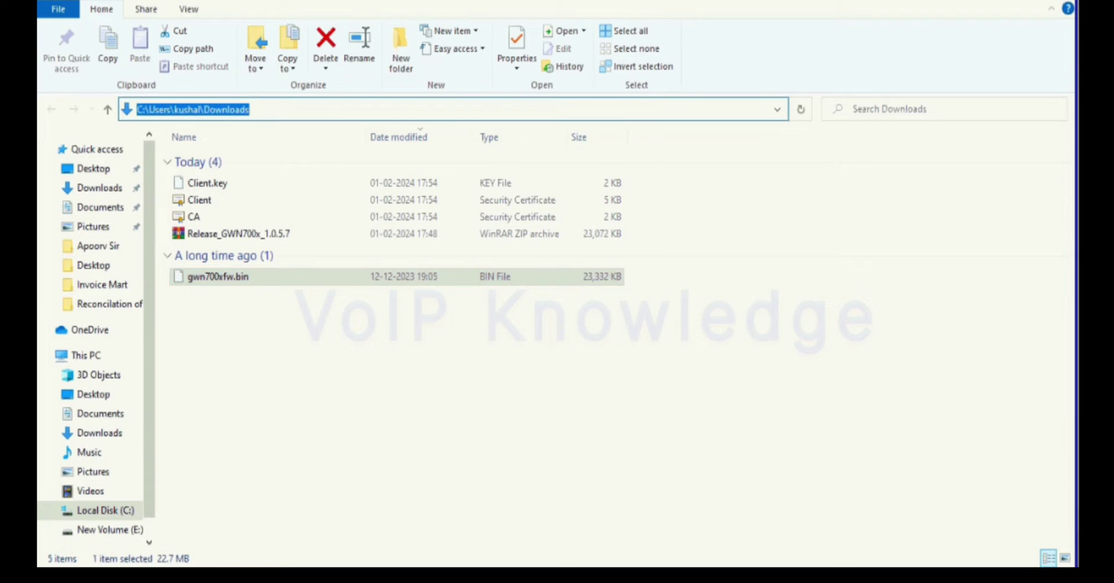
{"action": "key", "text": "alt+Tab"}
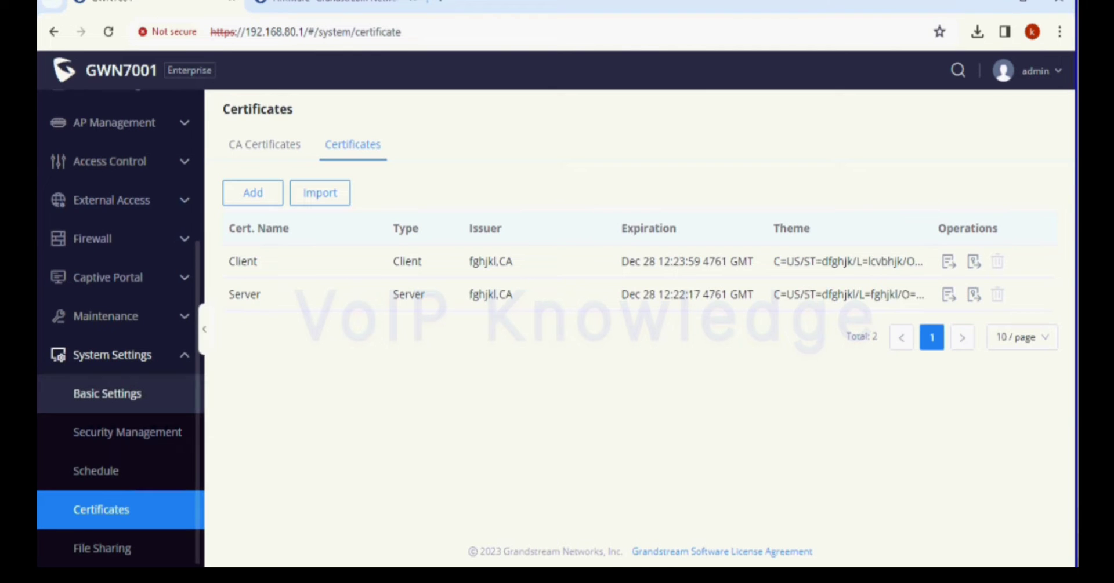
Step: Upload Downloads\gwn700xfw.bin under Maintenance > Upgrade, install it, and minimise Chrome
{"action": "left_click", "coordinate": [106, 316]}
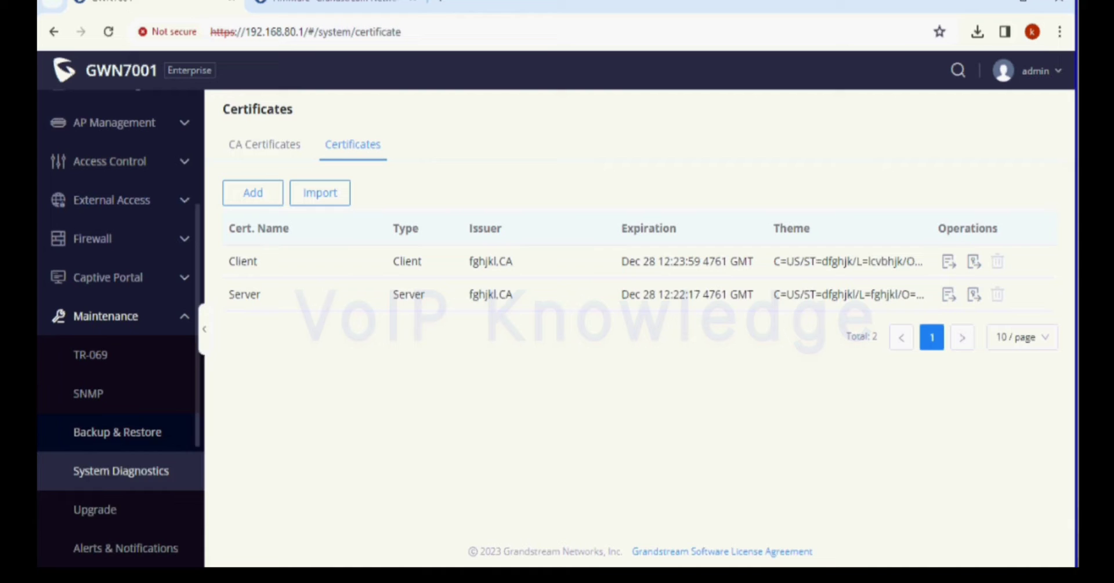
{"action": "left_click", "coordinate": [95, 509]}
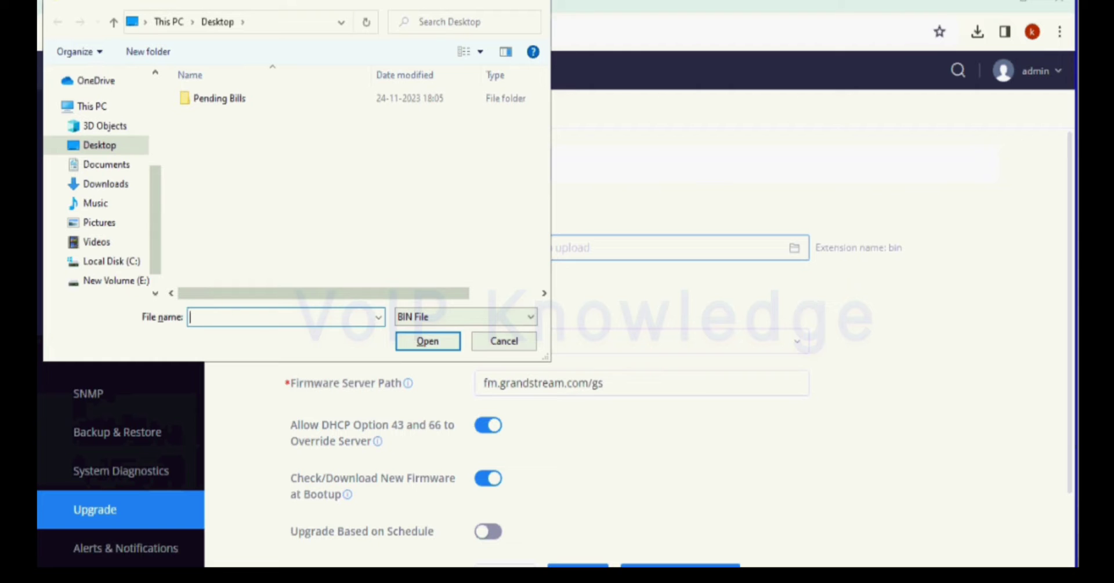
{"action": "left_click", "coordinate": [105, 184]}
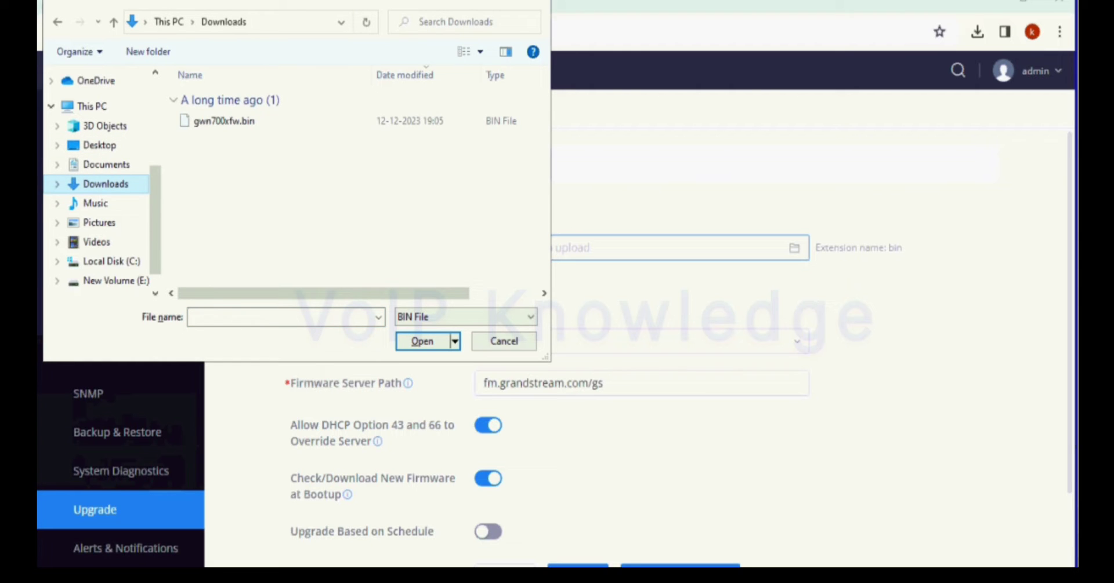
{"action": "left_click", "coordinate": [224, 121]}
{"action": "key", "text": "Return"}
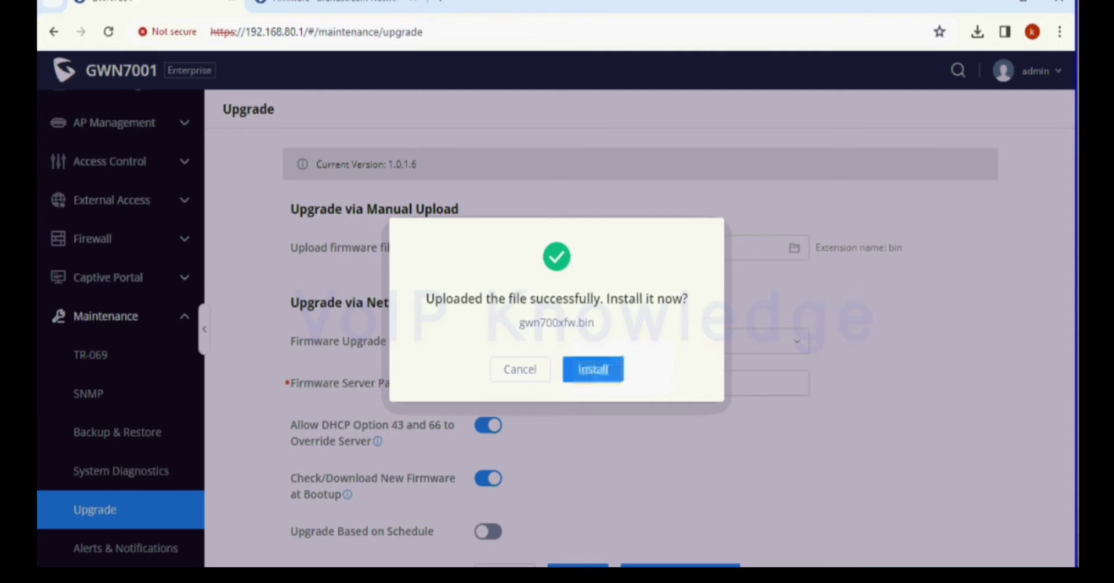
{"action": "left_click", "coordinate": [593, 369]}
{"action": "mouse_move", "coordinate": [499, 577]}
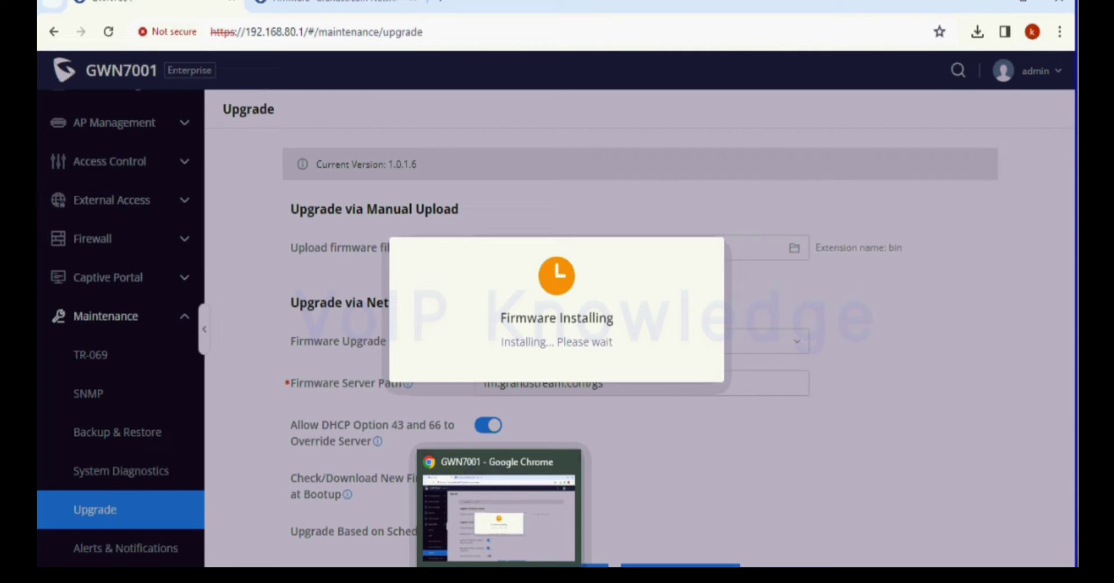
{"action": "left_click", "coordinate": [499, 578]}
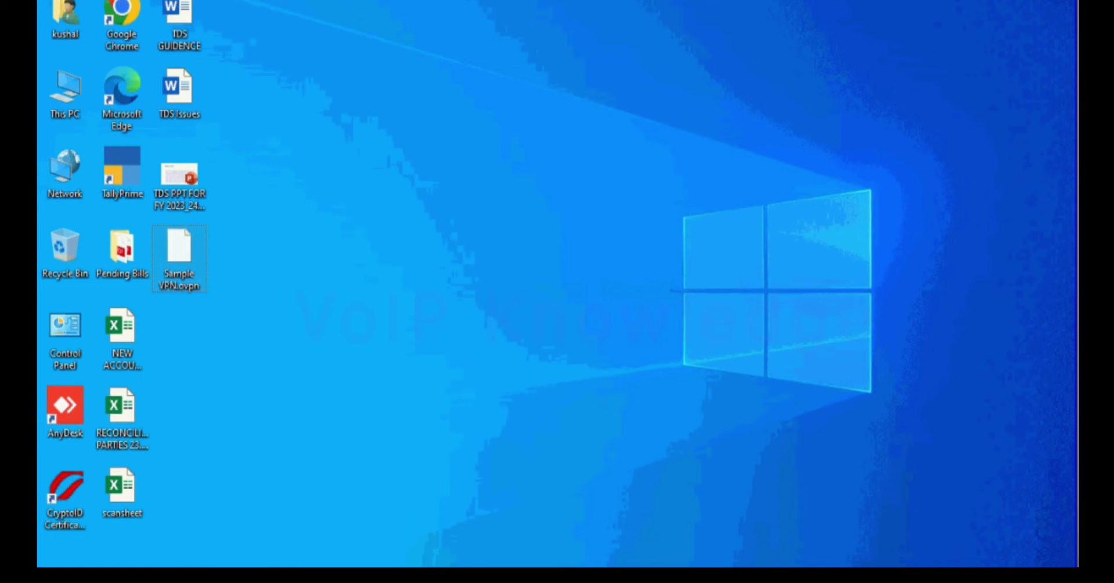
Step: Bring up Open with for Sample VPN.ovpn, then enter the username on the GWN7001 login page
{"action": "right_click", "coordinate": [185, 232]}
{"action": "left_click", "coordinate": [232, 243]}
{"action": "mouse_move", "coordinate": [619, 577]}
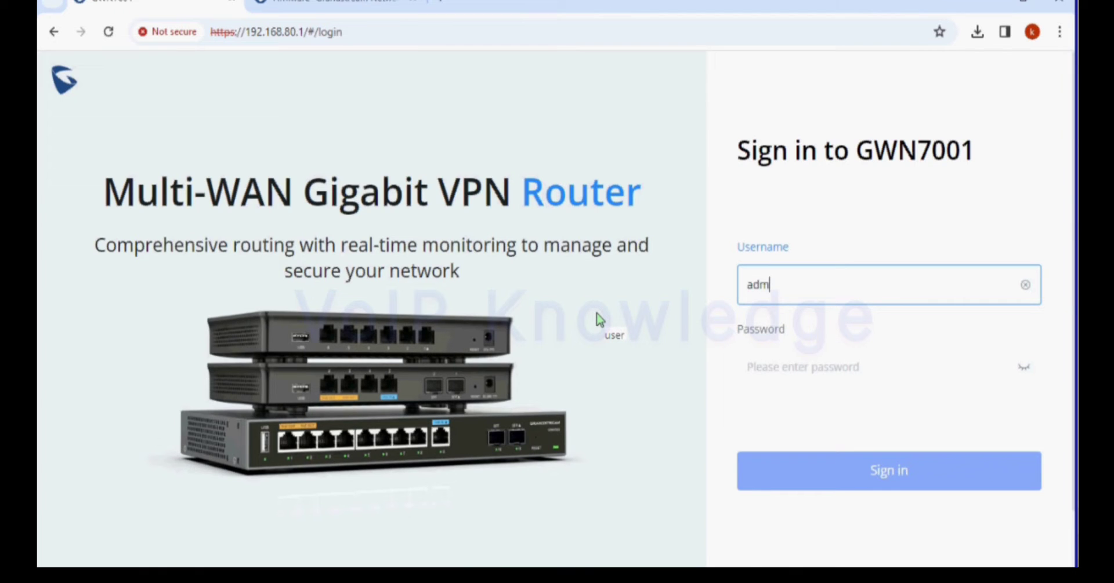
{"action": "type", "text": "in"}
{"action": "key", "text": "Tab"}
Step: Sign back into the GWN7001 web UI with the admin password
{"action": "type", "text": "a"}
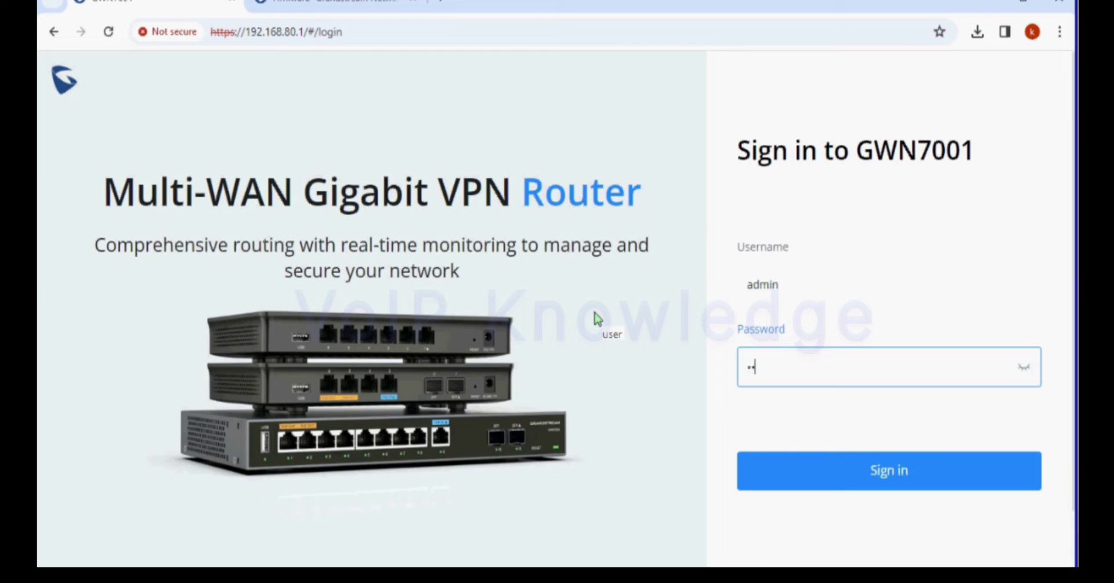
{"action": "type", "text": "dmin1"}
{"action": "key", "text": "BackSpace"}
{"action": "key", "text": "BackSpace"}
{"action": "key", "text": "BackSpace"}
{"action": "key", "text": "BackSpace"}
{"action": "key", "text": "BackSpace"}
{"action": "key", "text": "BackSpace"}
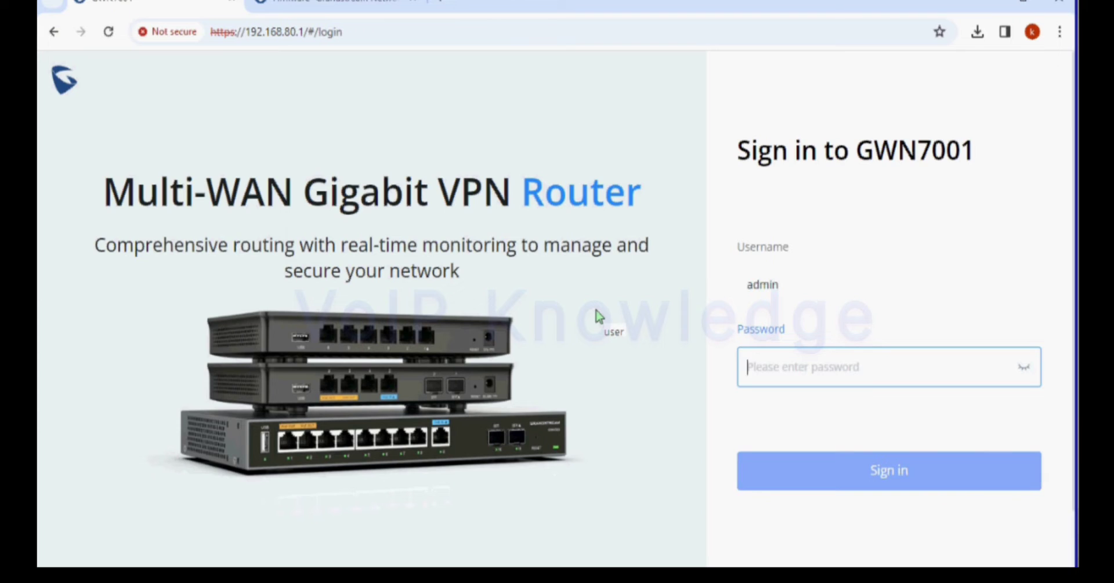
{"action": "type", "text": "admi"}
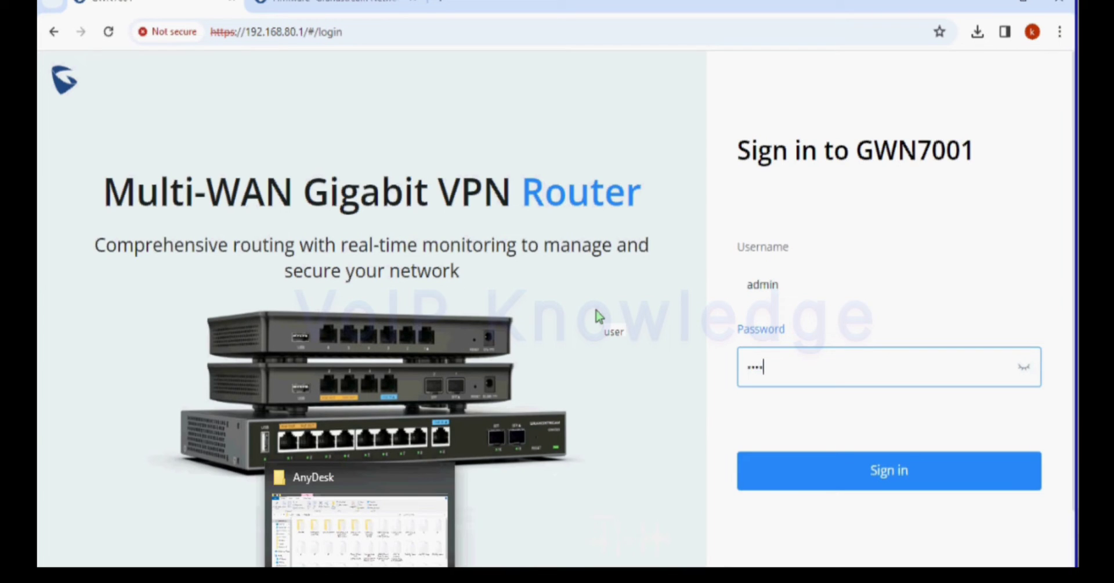
{"action": "type", "text": "n12"}
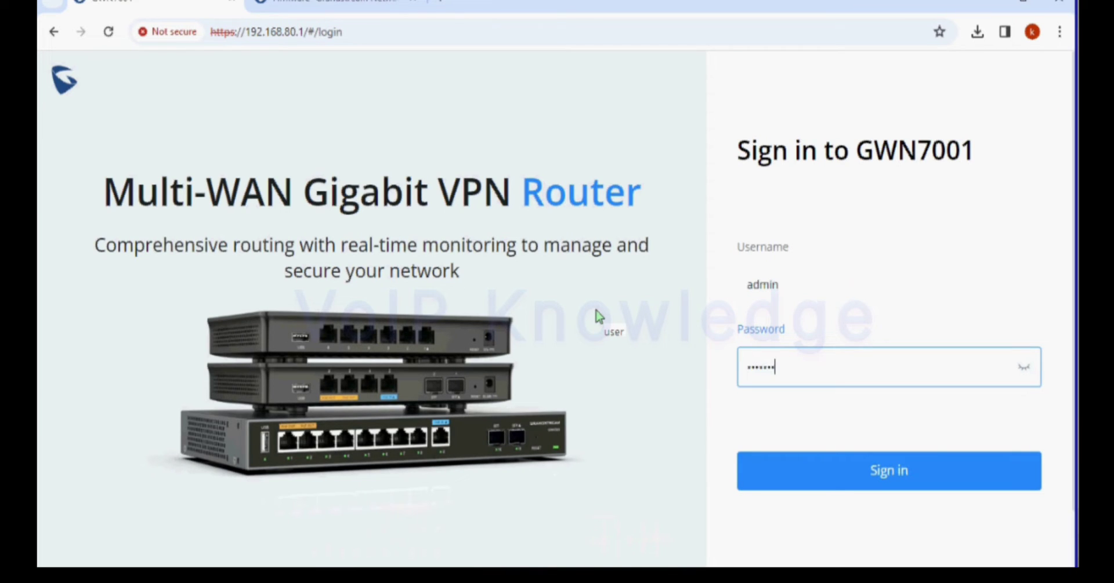
{"action": "type", "text": "345"}
{"action": "key", "text": "Return"}
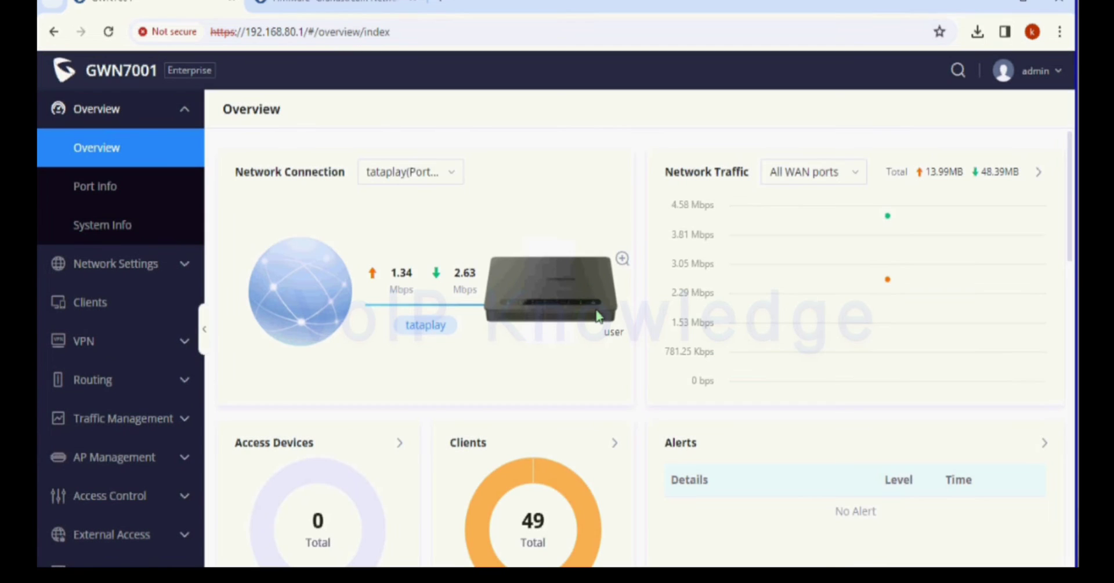
Step: Highlight System Version 1.0.5.7 on System Info and expand the VPN sidebar menu
{"action": "left_click", "coordinate": [95, 186]}
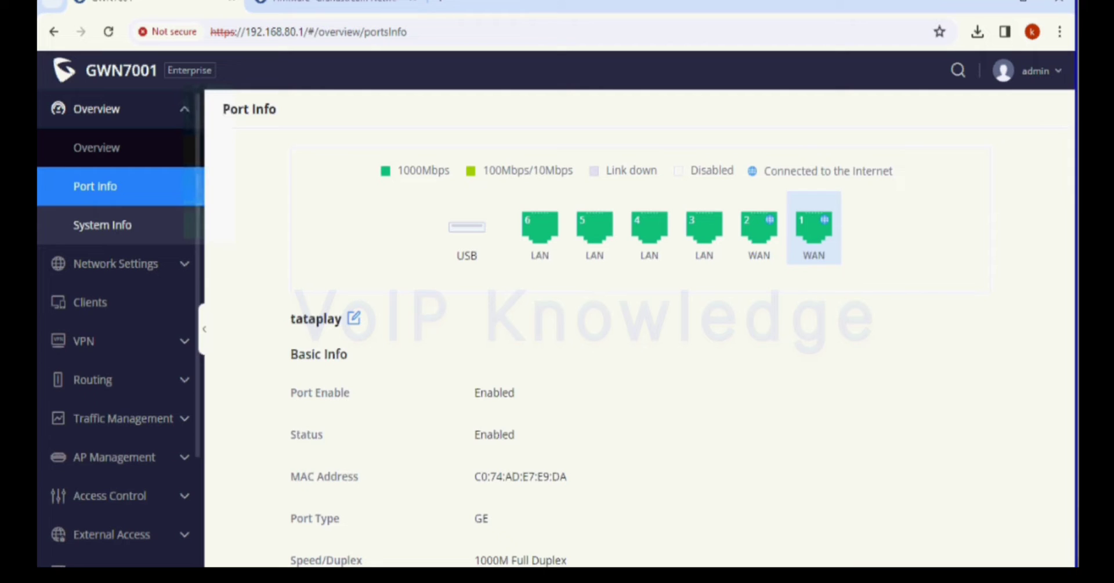
{"action": "left_click", "coordinate": [102, 225]}
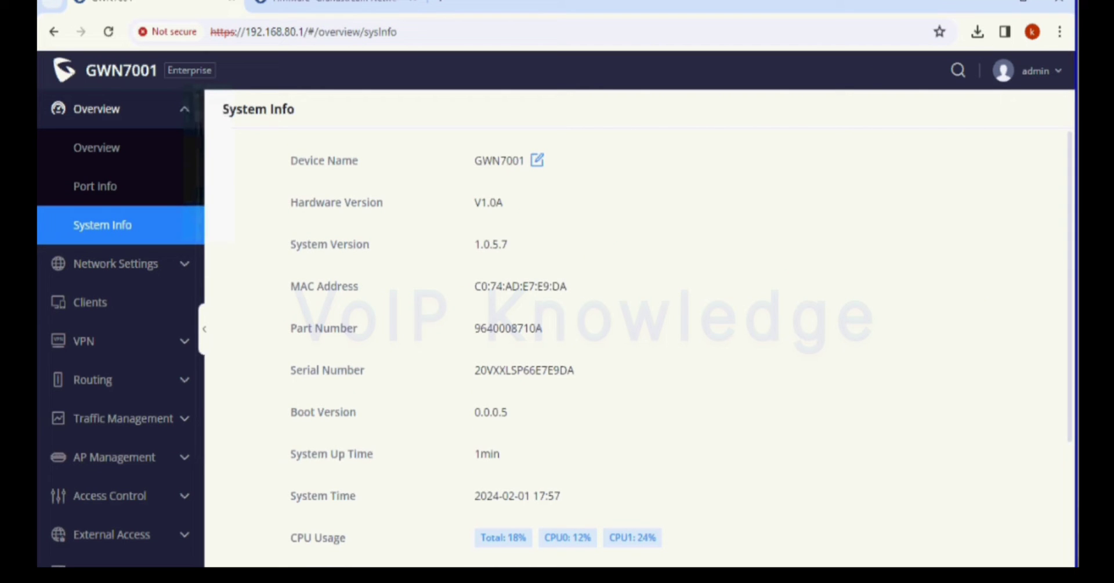
{"action": "left_click_drag", "start_coordinate": [508, 244], "coordinate": [474, 244]}
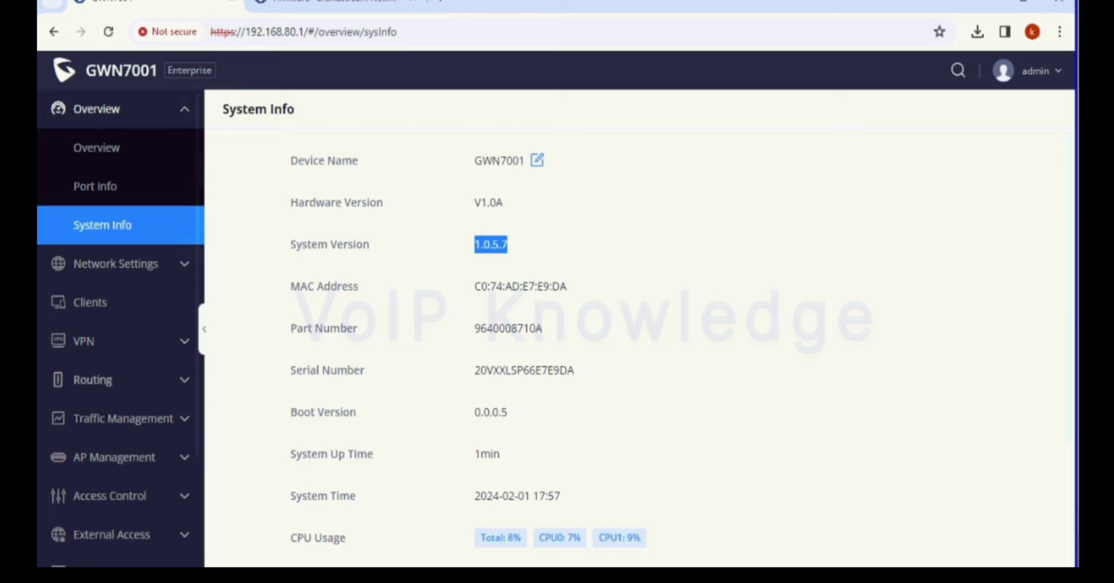
{"action": "left_click", "coordinate": [116, 341]}
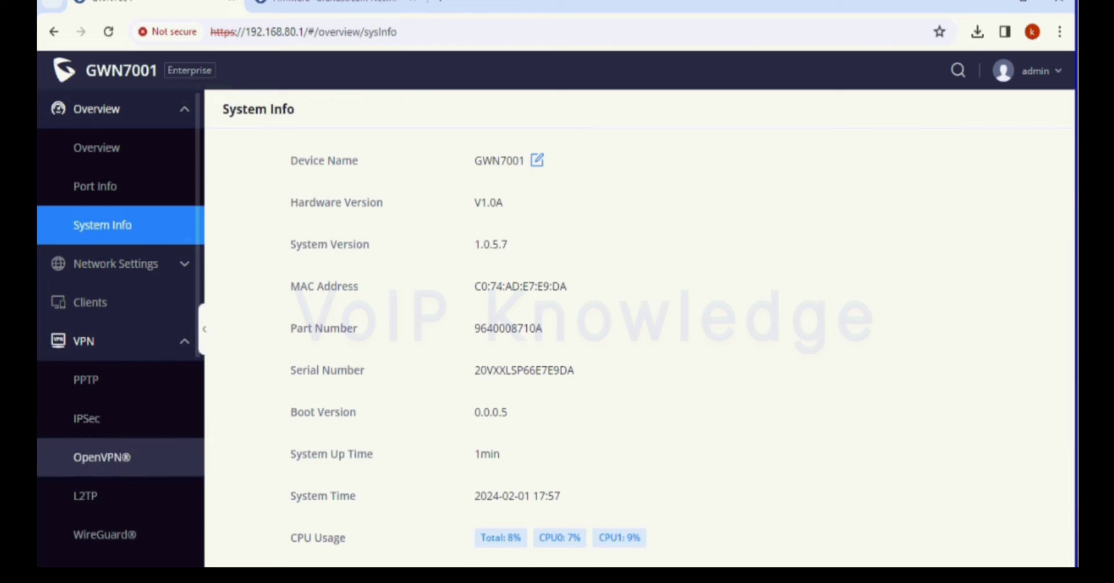
Step: Open the VPN > WireGuard® page, which lists nothing configured, and scroll the sidebar down
{"action": "left_click", "coordinate": [104, 534]}
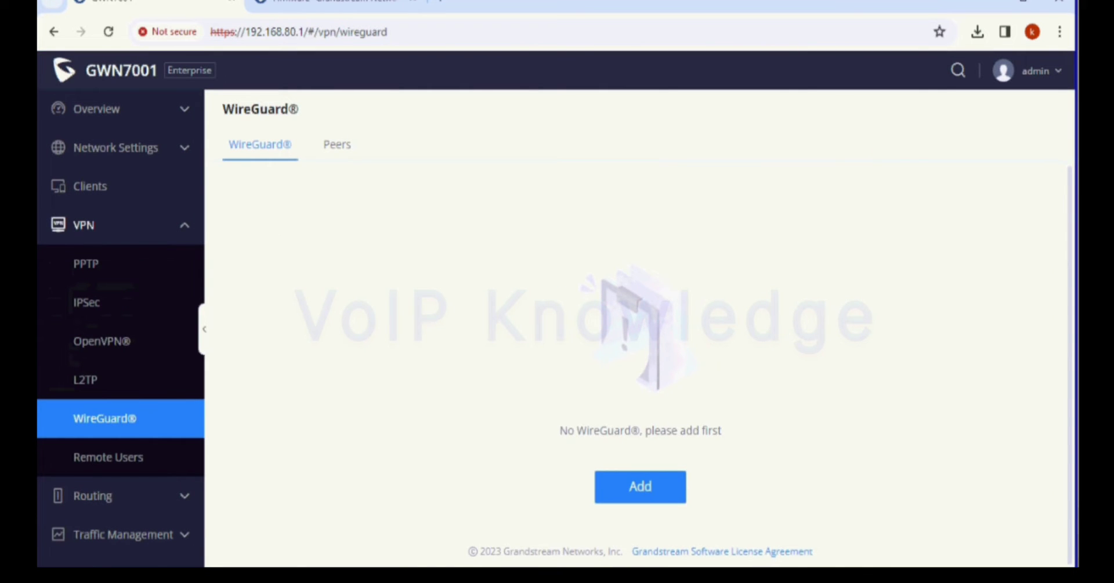
{"action": "scroll", "coordinate": [116, 452], "scroll_direction": "down", "scroll_amount": 4}
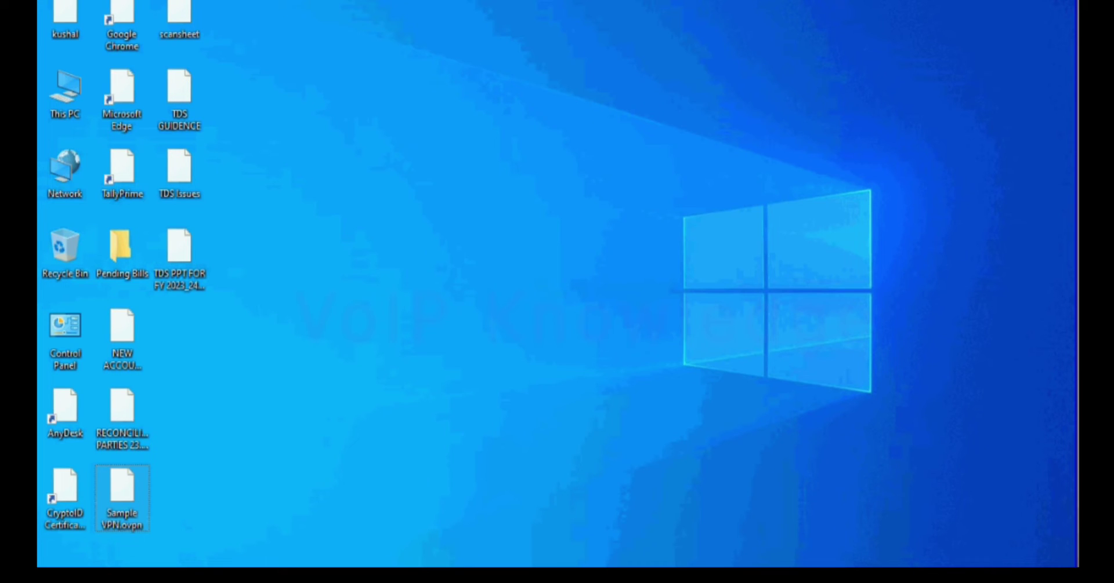
Step: Open the Sample VPN.ovpn file from the desktop in Notepad
{"action": "right_click", "coordinate": [117, 484]}
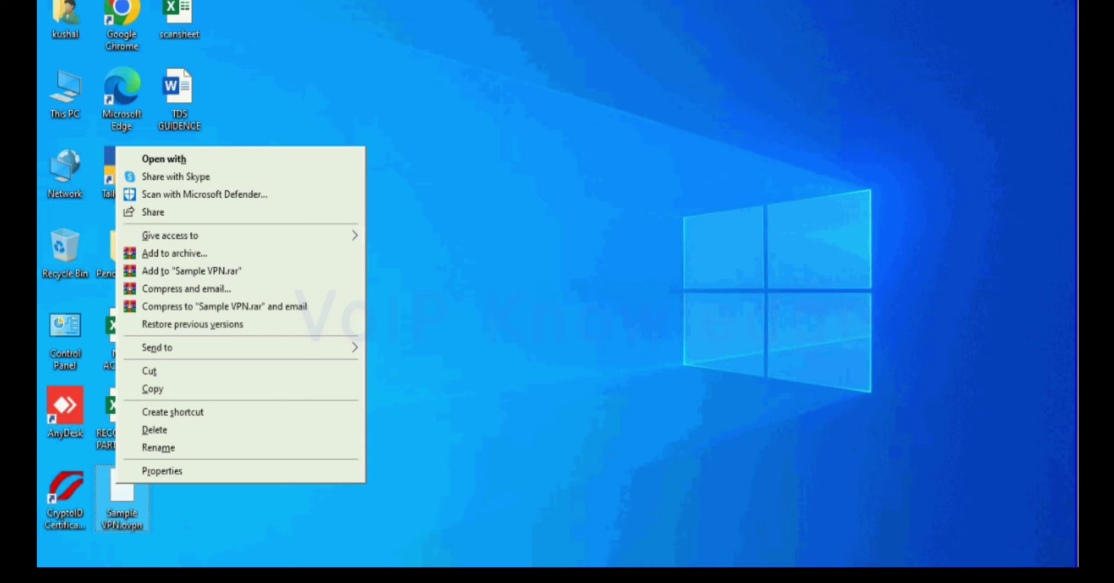
{"action": "mouse_move", "coordinate": [232, 348]}
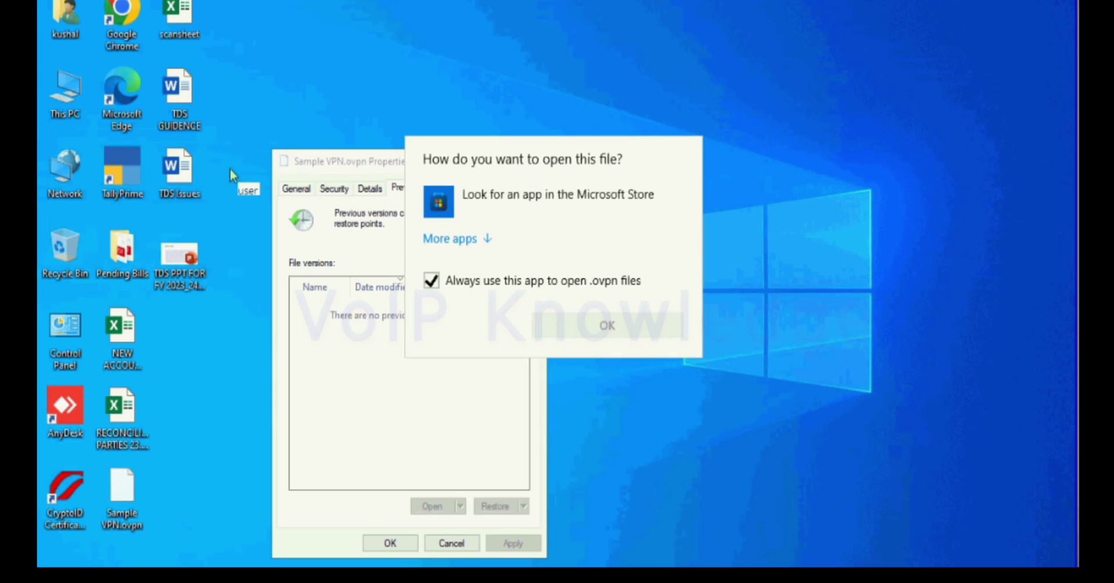
{"action": "left_click", "coordinate": [455, 238]}
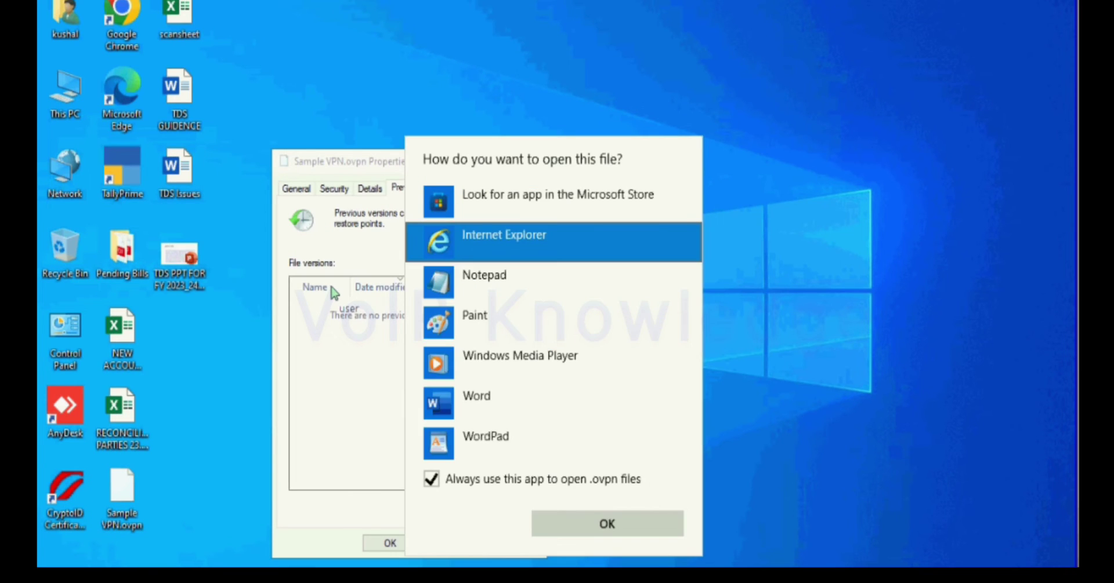
{"action": "key", "text": "Down"}
{"action": "key", "text": "Return"}
Step: Enter 'Public IP' on the remote line before port 1194, then place the cursor inside <ca>
{"action": "key", "text": "Down"}
{"action": "key", "text": "Down"}
{"action": "key", "text": "Down"}
{"action": "key", "text": "Right"}
{"action": "key", "text": "Right"}
{"action": "key", "text": "Right"}
{"action": "key", "text": "Right"}
{"action": "key", "text": "Right"}
{"action": "key", "text": "Right"}
{"action": "key", "text": "Right"}
{"action": "type", "text": "Public "}
{"action": "type", "text": "IP"}
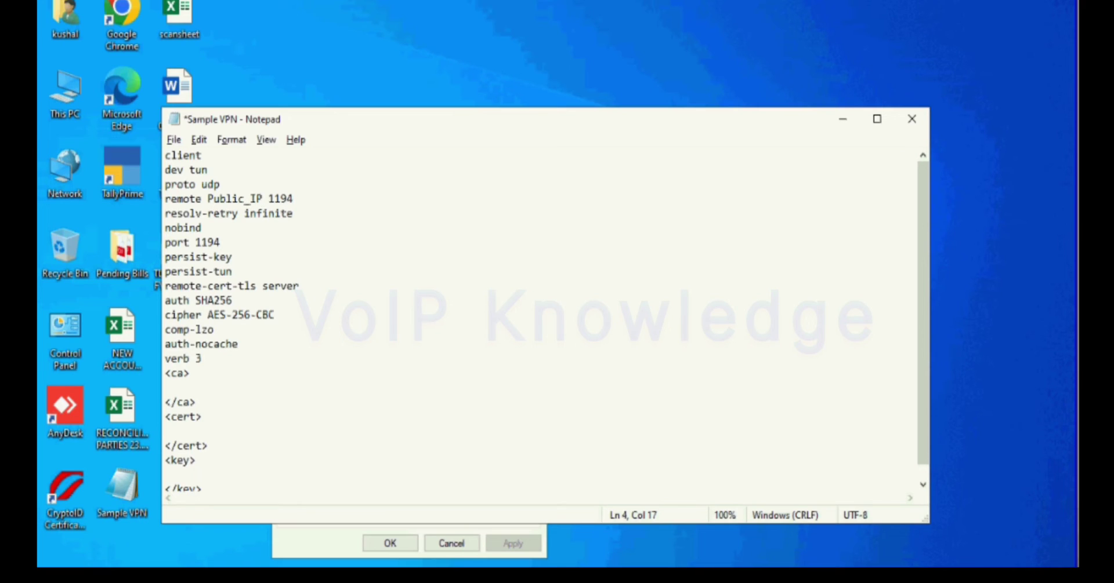
{"action": "left_click", "coordinate": [166, 387]}
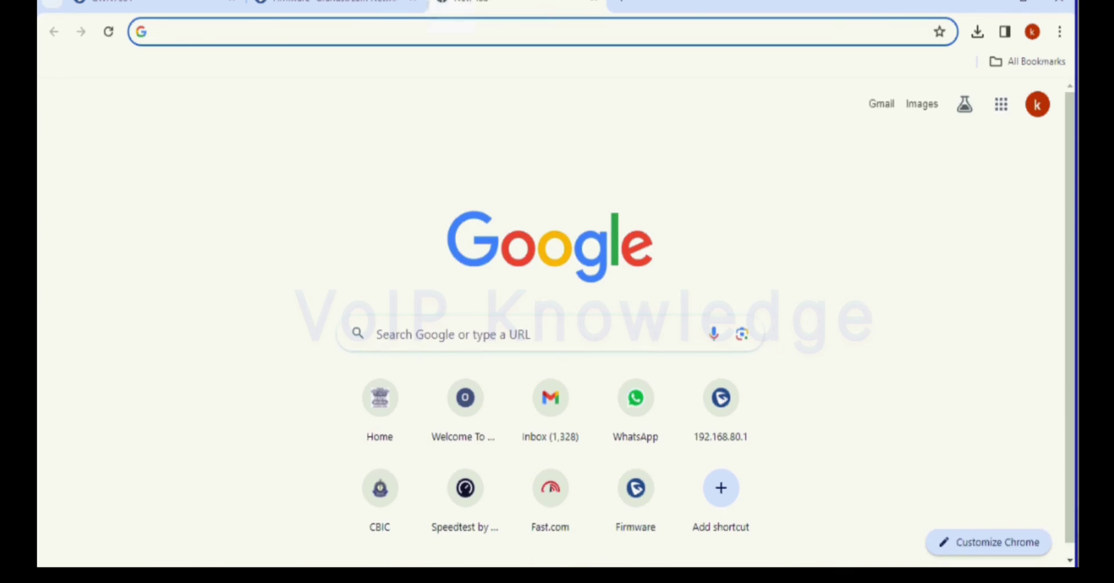
Step: Load the Grandstream WireGuard connectivity video from the pasted youtu.be link and show Chrome's recent downloads
{"action": "key", "text": "Down"}
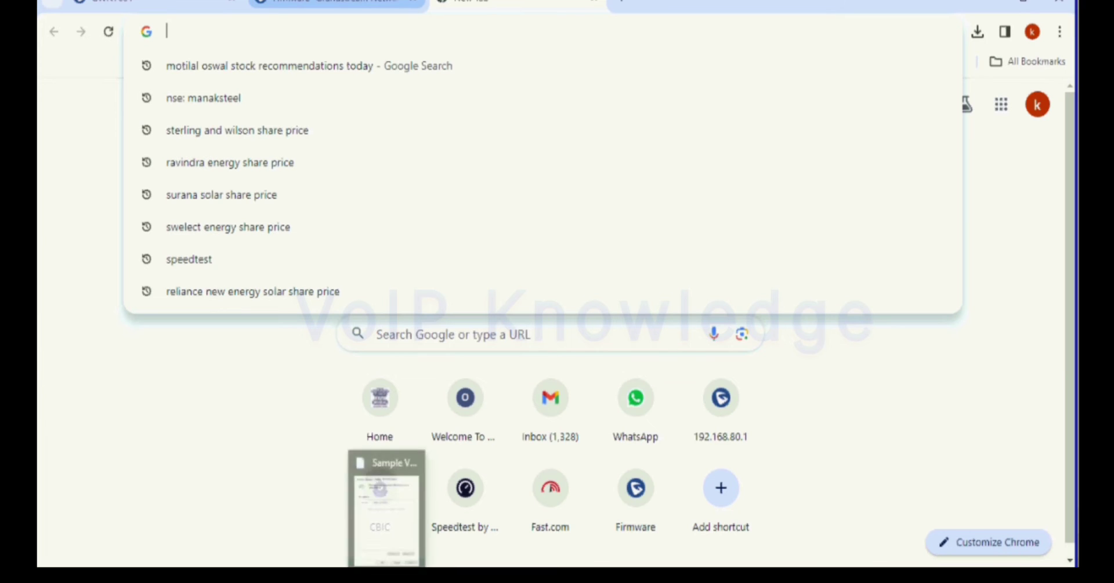
{"action": "type", "text": "https://youtu.be/i1PNzo0E1w0?si=HMN65UgdRis3B4ms"}
{"action": "key", "text": "Return"}
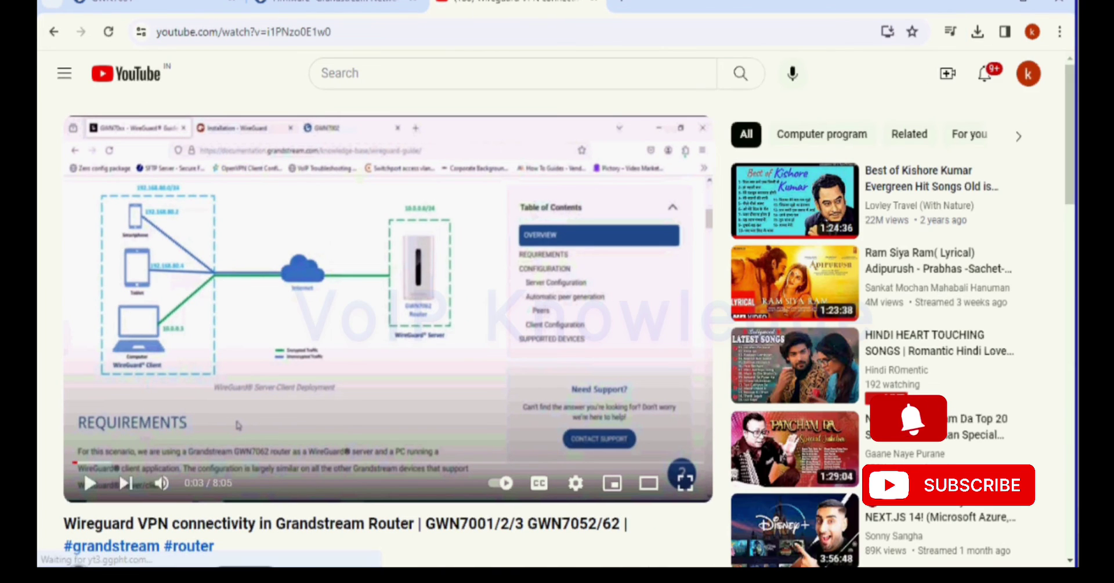
{"action": "left_click", "coordinate": [977, 32]}
Step: Open Client.key from Downloads in Notepad, copy its private key text, and close it
{"action": "left_click", "coordinate": [932, 102]}
{"action": "key", "text": "shift+Down"}
{"action": "key", "text": "shift+Down"}
{"action": "key", "text": "shift+F10"}
{"action": "key", "text": "Escape"}
{"action": "double_click", "coordinate": [207, 182]}
{"action": "key", "text": "Down"}
{"action": "key", "text": "Return"}
{"action": "key", "text": "Down"}
{"action": "key", "text": "Return"}
{"action": "key", "text": "ctrl+a"}
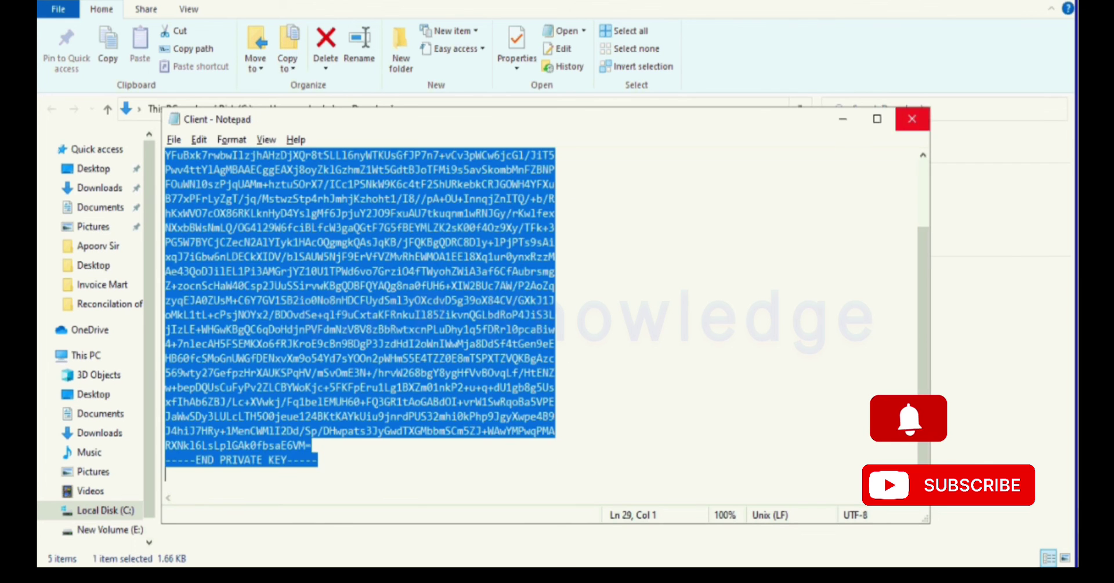
{"action": "key", "text": "alt+F4"}
Step: Paste the private key inside the Sample VPN file's <key> block and remove the extra blank line
{"action": "key", "text": "alt+Tab"}
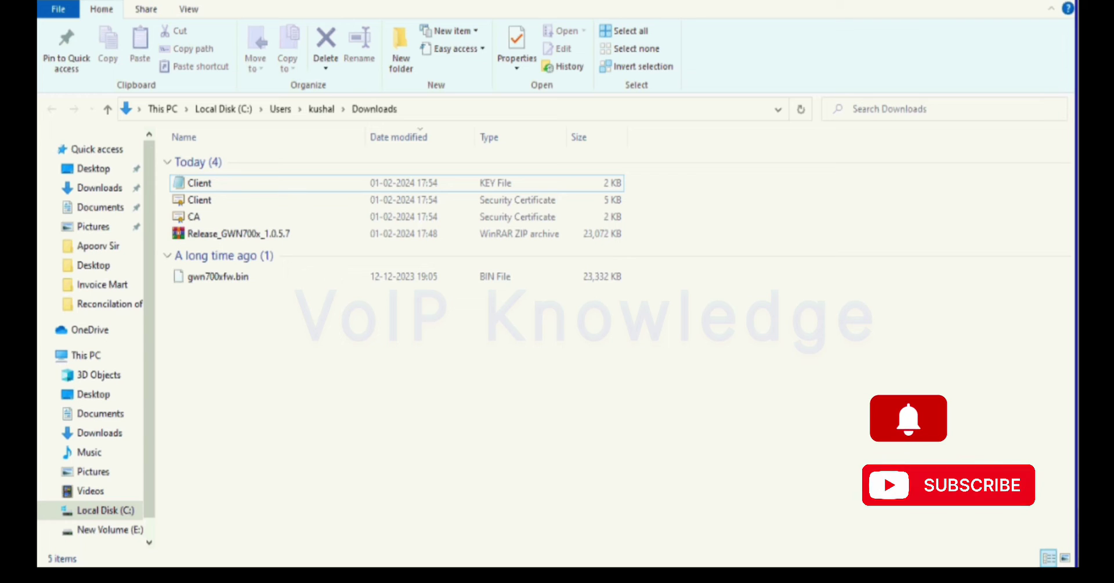
{"action": "key", "text": "alt"}
{"action": "key", "text": "alt+Tab"}
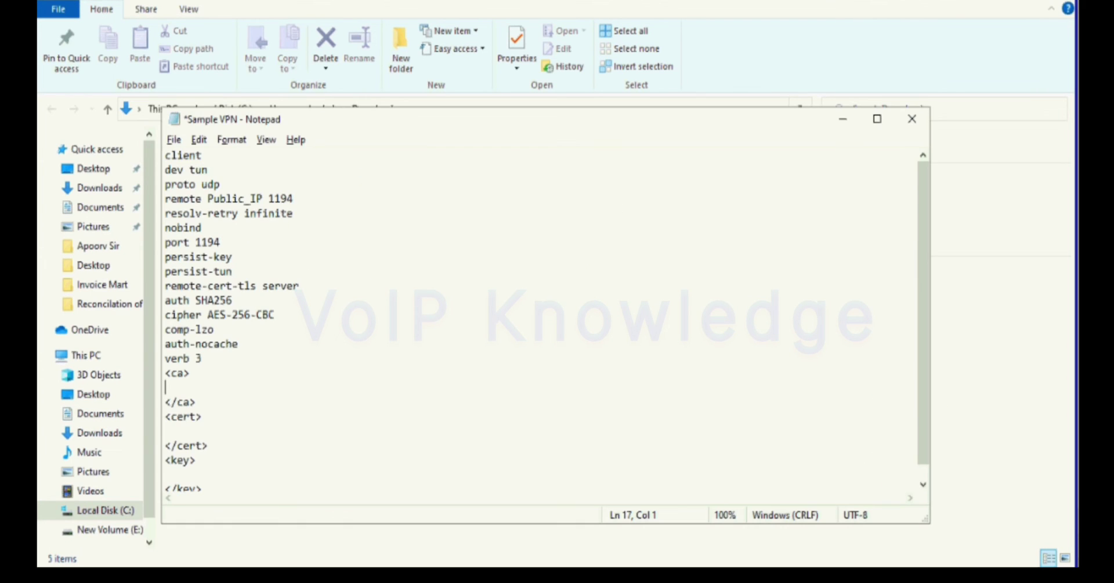
{"action": "left_click", "coordinate": [166, 474]}
{"action": "key", "text": "ctrl+v"}
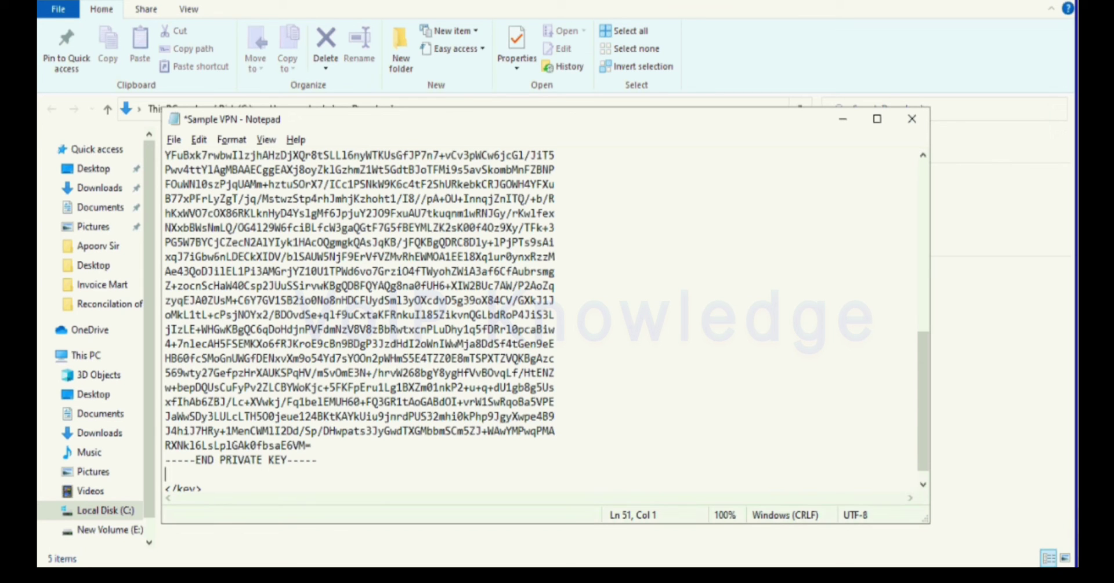
{"action": "key", "text": "Delete"}
{"action": "scroll", "coordinate": [545, 321], "scroll_direction": "up", "scroll_amount": 5}
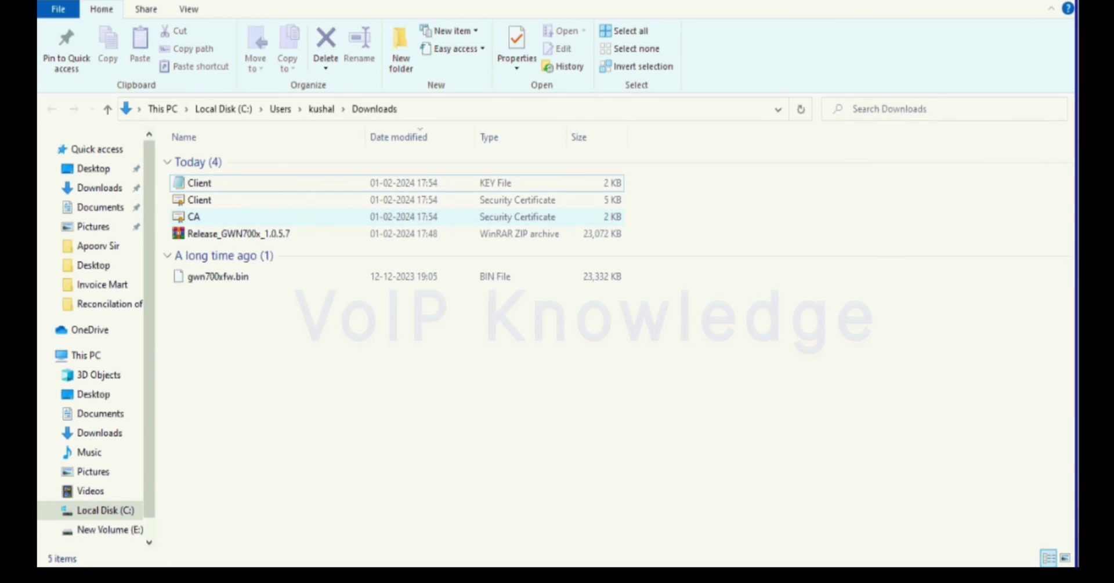
Step: Try opening Client.crt from Downloads, viewing then closing its certificate details
{"action": "key", "text": "shift+F10"}
{"action": "key", "text": "Escape"}
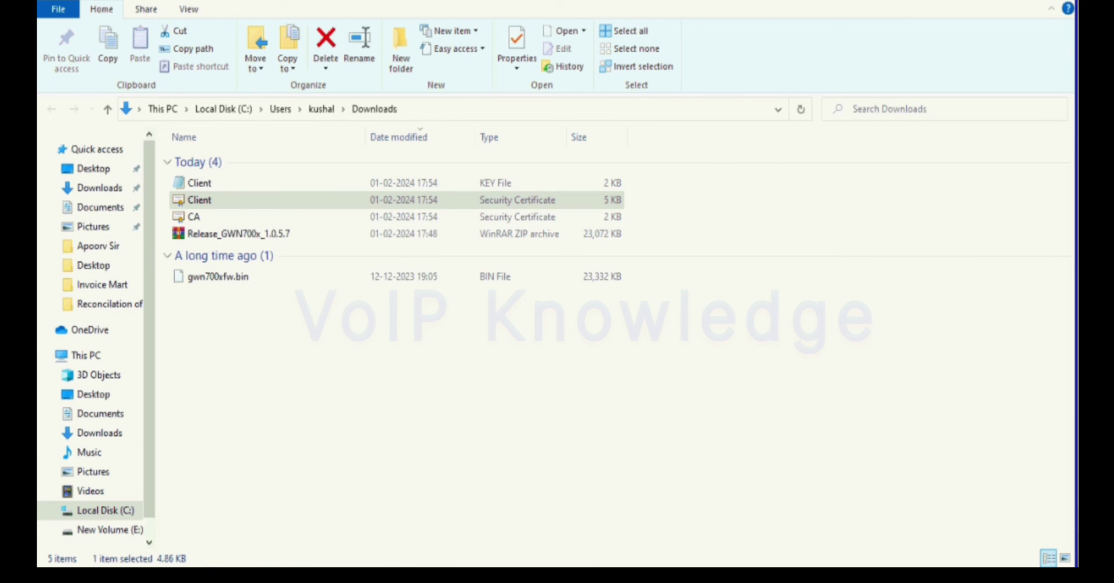
{"action": "key", "text": "Return"}
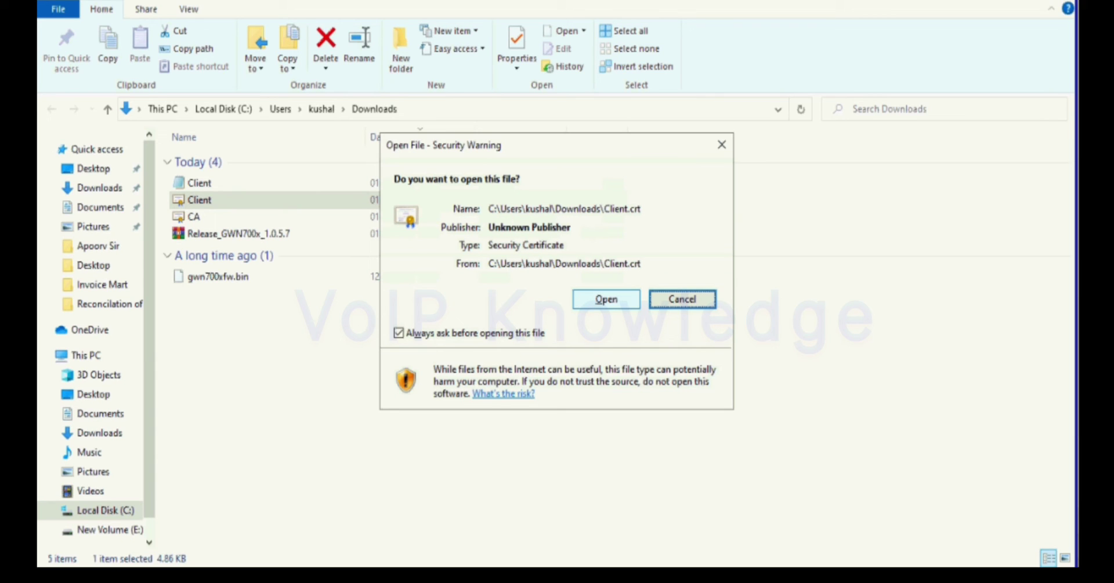
{"action": "key", "text": "Escape"}
{"action": "key", "text": "Return"}
{"action": "key", "text": "Escape"}
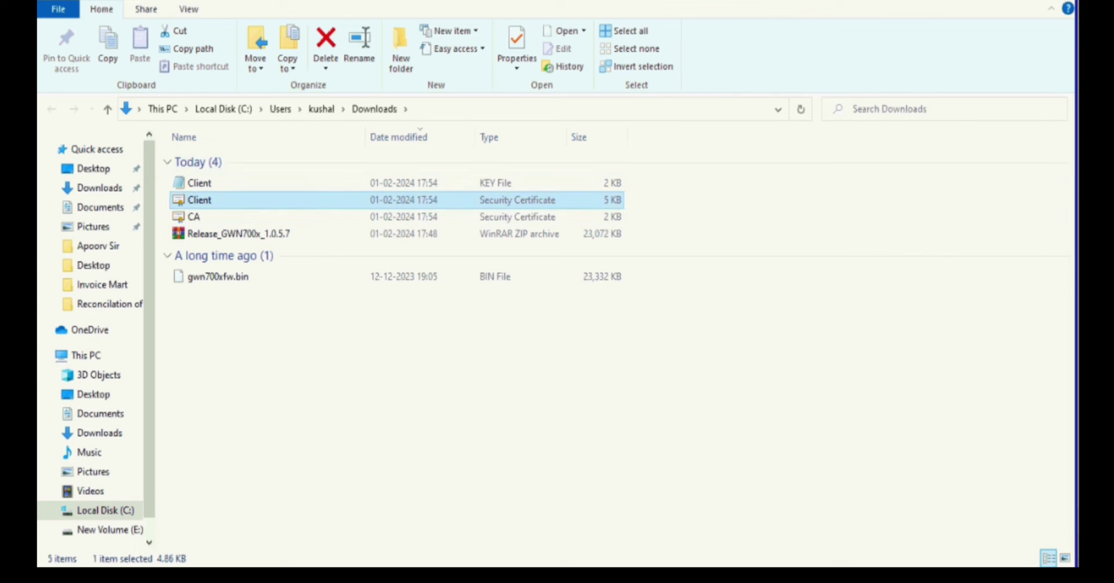
{"action": "left_click", "coordinate": [200, 183]}
{"action": "left_click", "coordinate": [255, 199]}
{"action": "right_click", "coordinate": [255, 199]}
{"action": "key", "text": "Escape"}
Step: Open Client.crt in Notepad and copy its BEGIN–END CERTIFICATE block
{"action": "right_click", "coordinate": [208, 197]}
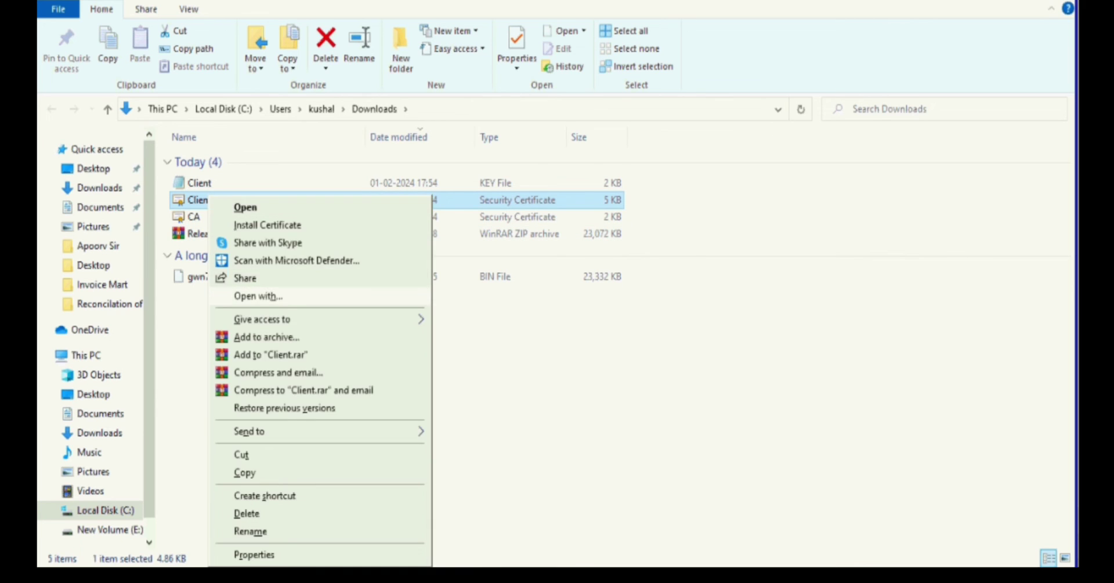
{"action": "left_click", "coordinate": [255, 295]}
{"action": "left_click", "coordinate": [484, 377]}
{"action": "left_click", "coordinate": [607, 524]}
{"action": "left_click", "coordinate": [604, 298]}
{"action": "scroll", "coordinate": [546, 321], "scroll_direction": "down", "scroll_amount": 15}
{"action": "key", "text": "ctrl+a"}
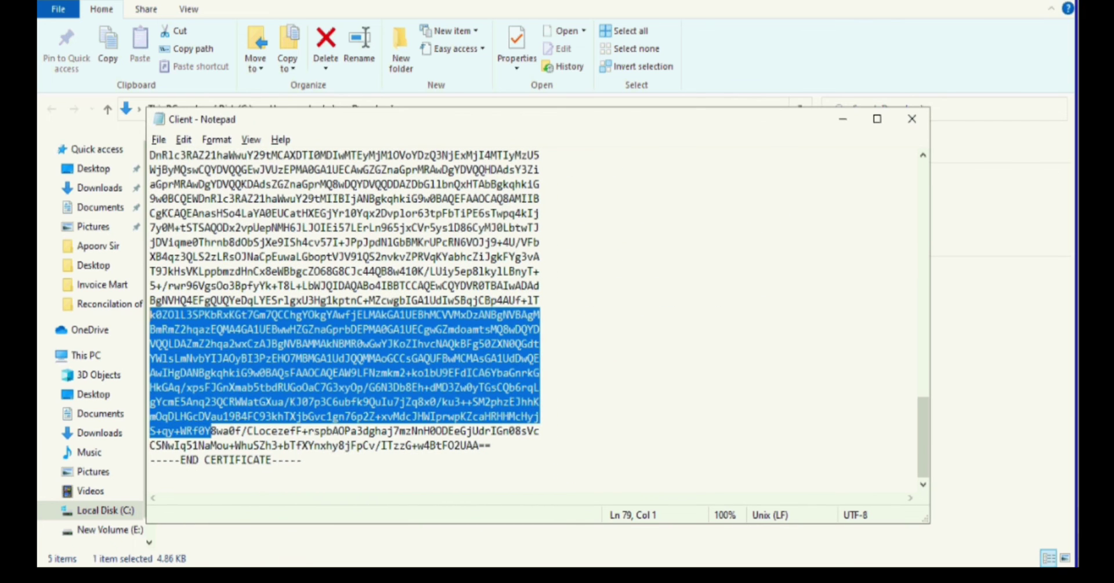
{"action": "left_click_drag", "start_coordinate": [174, 476], "coordinate": [150, 344]}
{"action": "key", "text": "ctrl+c"}
Step: Paste the client certificate between the <cert> tags of the Sample VPN file
{"action": "left_click", "coordinate": [642, 510]}
{"action": "left_click", "coordinate": [174, 242]}
{"action": "key", "text": "ctrl+v"}
{"action": "scroll", "coordinate": [360, 319], "scroll_direction": "up", "scroll_amount": 7}
Step: Select CA.crt in the Downloads folder and bring up its context menu
{"action": "left_click", "coordinate": [986, 301]}
{"action": "left_click", "coordinate": [192, 217]}
{"action": "right_click", "coordinate": [191, 217]}
Step: Copy the CA certificate from CA.crt and paste it between the <ca> tags of Sample VPN
{"action": "mouse_move", "coordinate": [261, 296]}
{"action": "left_click", "coordinate": [439, 315]}
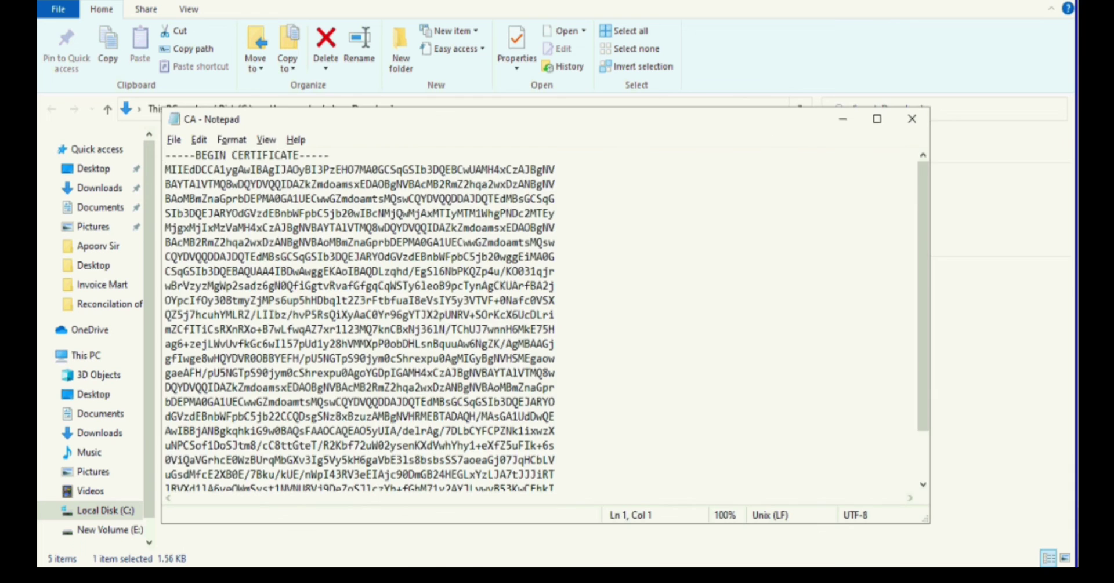
{"action": "key", "text": "ctrl+a"}
{"action": "left_click", "coordinate": [913, 117]}
{"action": "key", "text": "alt+Tab"}
{"action": "key", "text": "ctrl+v"}
{"action": "key", "text": "Return"}
{"action": "scroll", "coordinate": [360, 319], "scroll_direction": "up", "scroll_amount": 10}
{"action": "scroll", "coordinate": [360, 319], "scroll_direction": "up", "scroll_amount": 2}
Step: Save the Sample VPN file and close Notepad
{"action": "key", "text": "ctrl+s"}
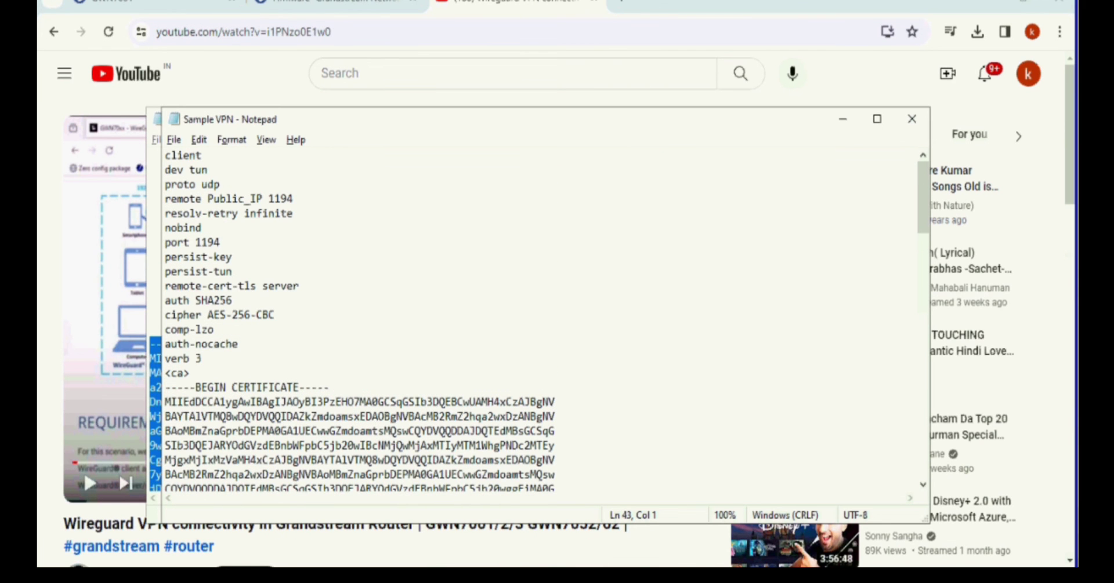
{"action": "key", "text": "alt+F4"}
{"action": "key", "text": "alt+F4"}
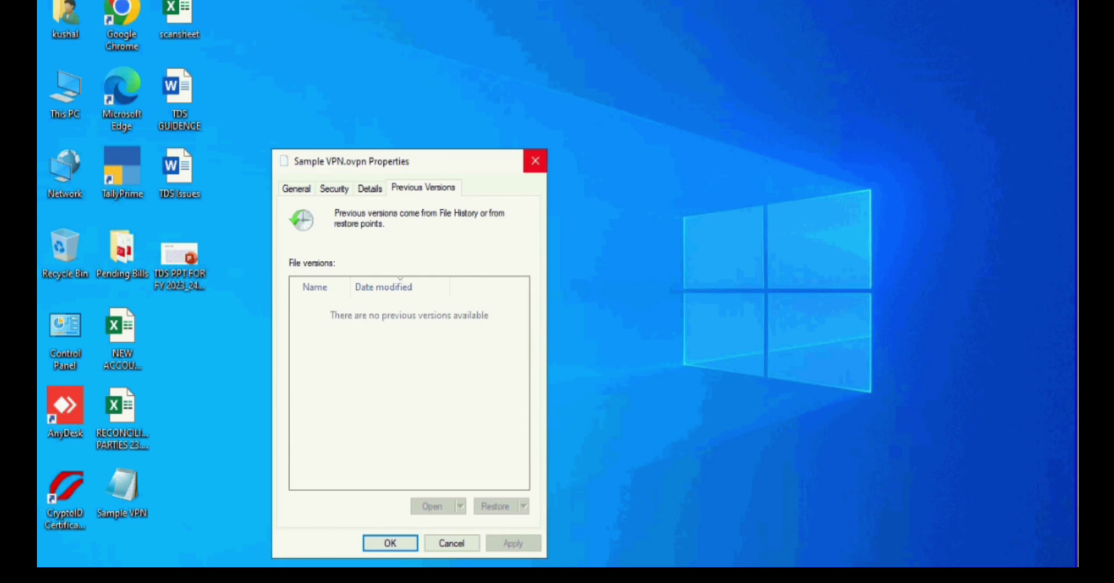
{"action": "key", "text": "Escape"}
Step: Rename the desktop Sample VPN file to VpnServerFile
{"action": "key", "text": "F2"}
{"action": "key", "text": "End"}
{"action": "key", "text": "BackSpace"}
{"action": "key", "text": "BackSpace"}
{"action": "key", "text": "BackSpace"}
{"action": "key", "text": "BackSpace"}
{"action": "key", "text": "BackSpace"}
{"action": "key", "text": "BackSpace"}
{"action": "key", "text": "BackSpace"}
{"action": "key", "text": "BackSpace"}
{"action": "key", "text": "BackSpace"}
{"action": "key", "text": "BackSpace"}
{"action": "type", "text": "VpnServerFile"}
{"action": "key", "text": "Return"}
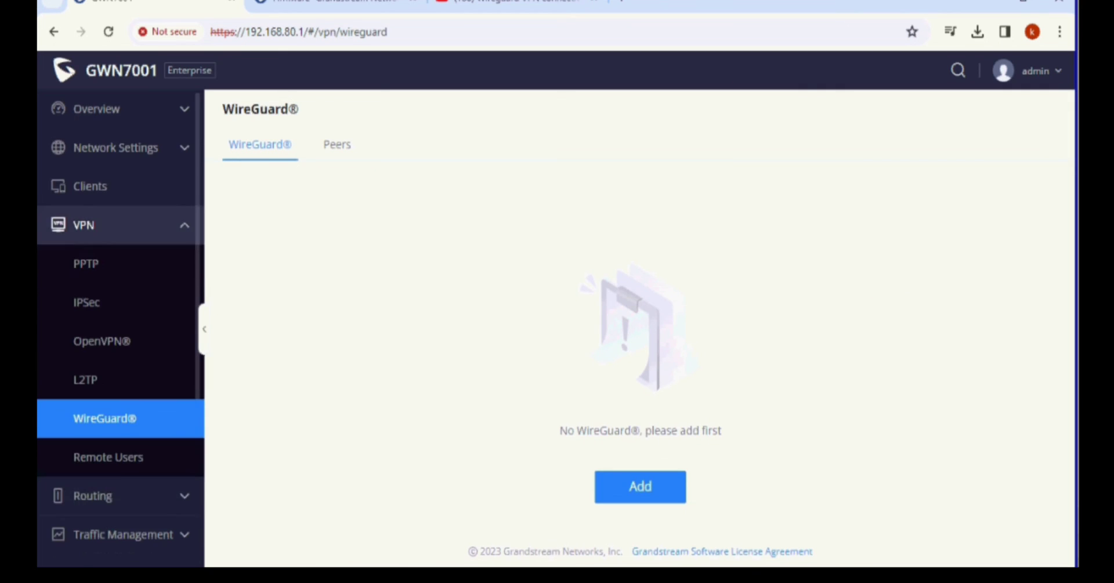
Step: On Network Settings > WAN, select the airtel WAN IPv4 address 192.168.1.96
{"action": "left_click", "coordinate": [116, 147]}
{"action": "left_click", "coordinate": [85, 225]}
{"action": "double_click", "coordinate": [641, 236]}
{"action": "left_click_drag", "start_coordinate": [672, 282], "coordinate": [627, 282]}
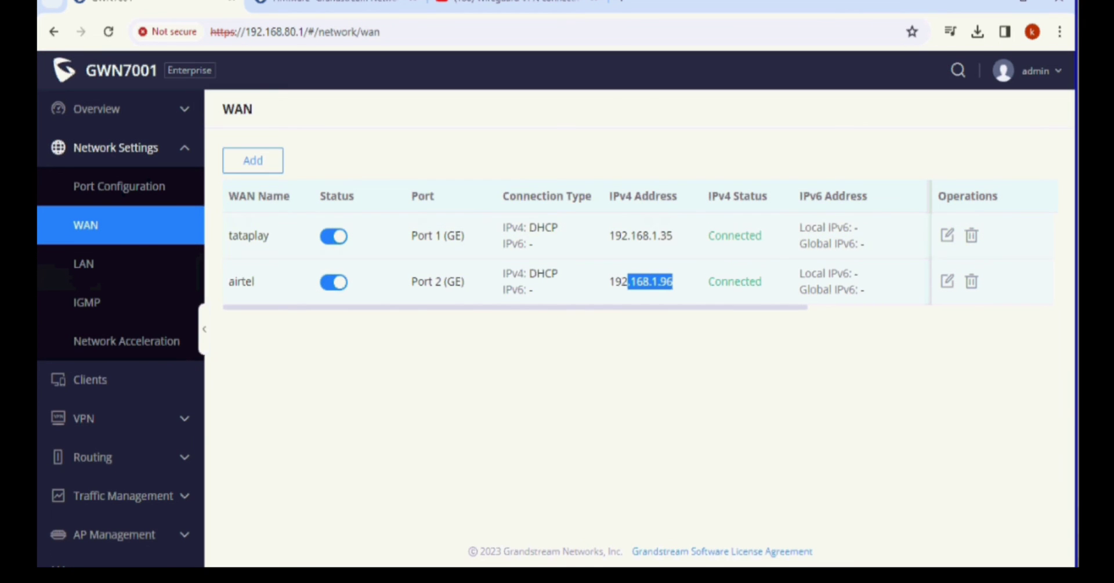
{"action": "double_click", "coordinate": [640, 235]}
{"action": "left_click_drag", "start_coordinate": [673, 282], "coordinate": [609, 281]}
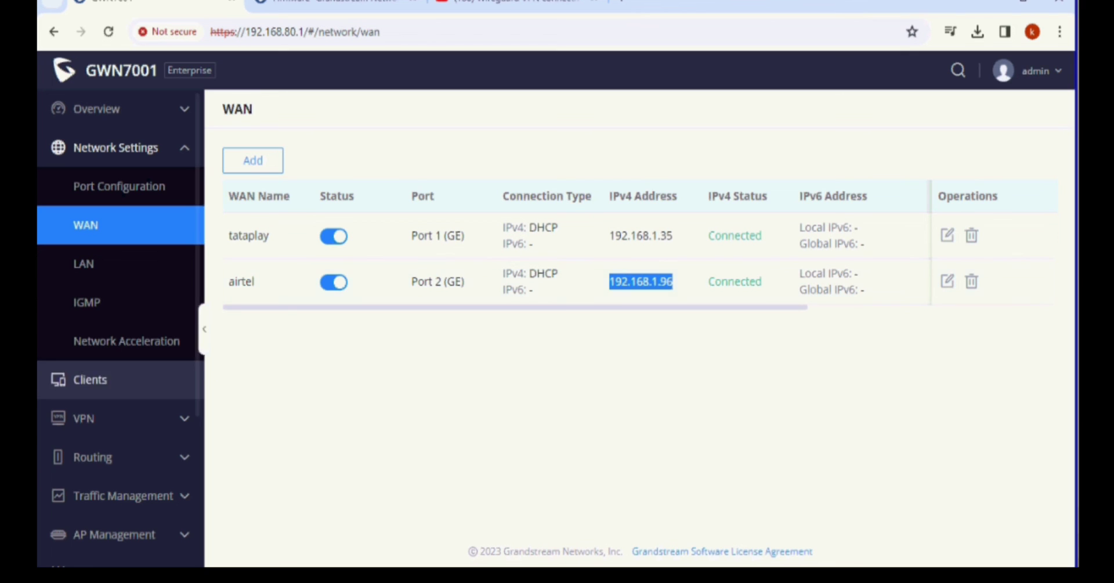
Step: Check the OpenVPN server's Local Port 1194 in its editor, then cancel without changes
{"action": "left_click", "coordinate": [84, 418]}
{"action": "left_click", "coordinate": [101, 533]}
{"action": "left_click", "coordinate": [972, 268]}
{"action": "double_click", "coordinate": [497, 368]}
{"action": "left_click", "coordinate": [505, 522]}
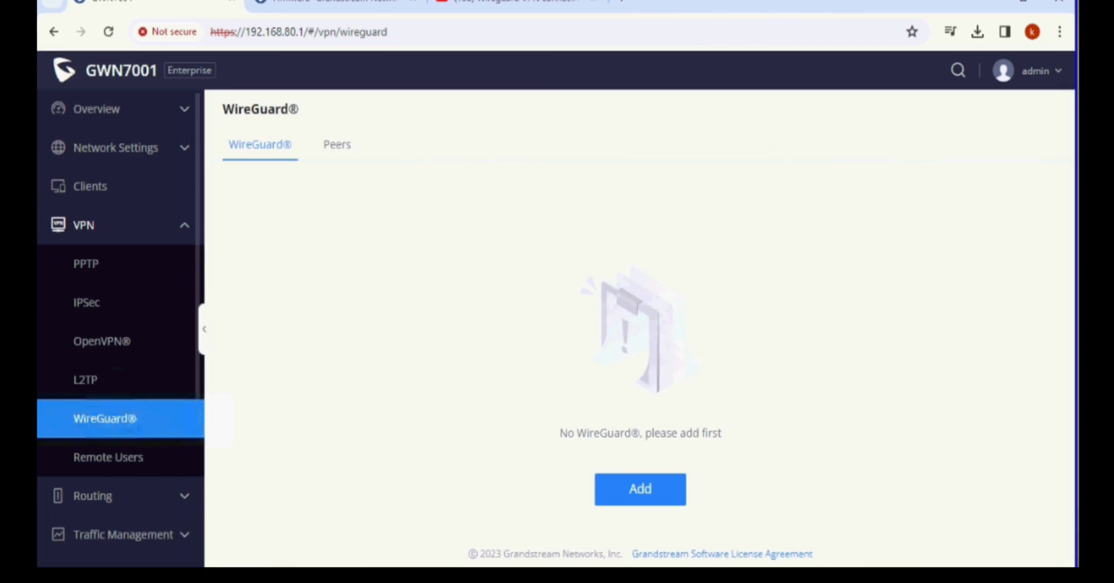